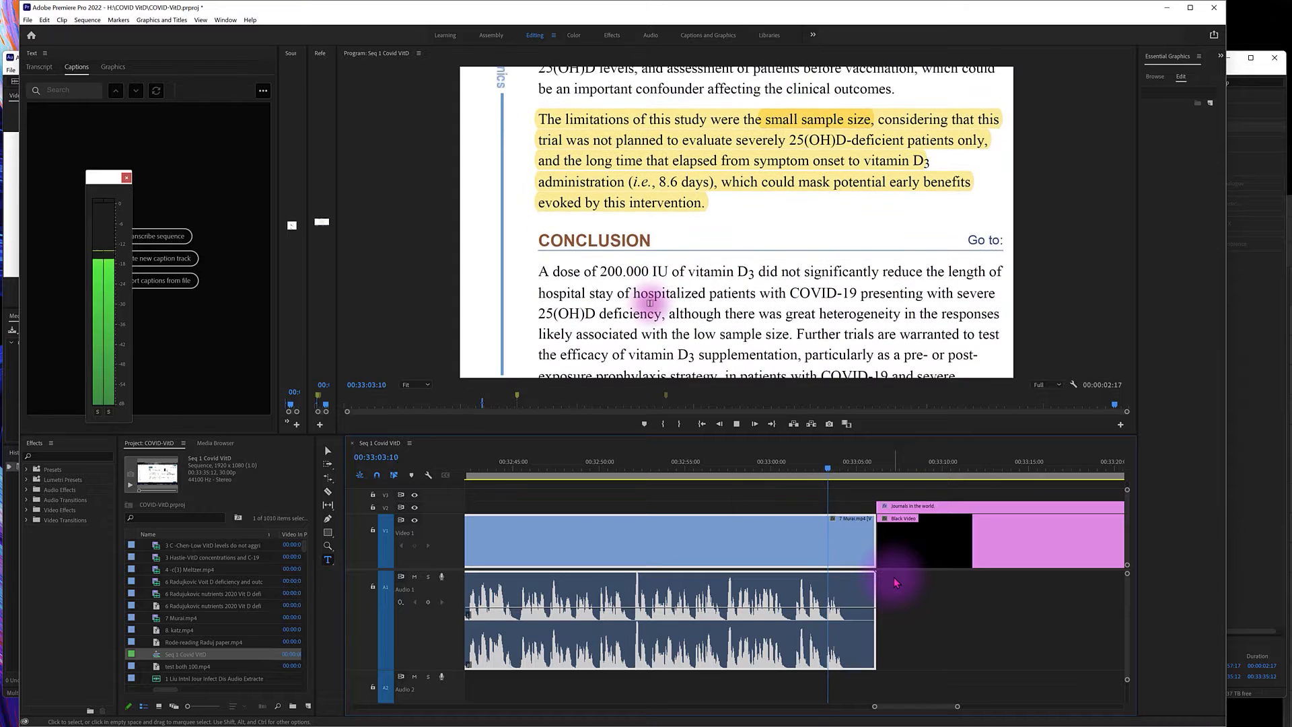
- Stop playback, set the playhead to 00:33:03:27 near the end of the spoken clip, and switch to Adobe Audition
key("space")
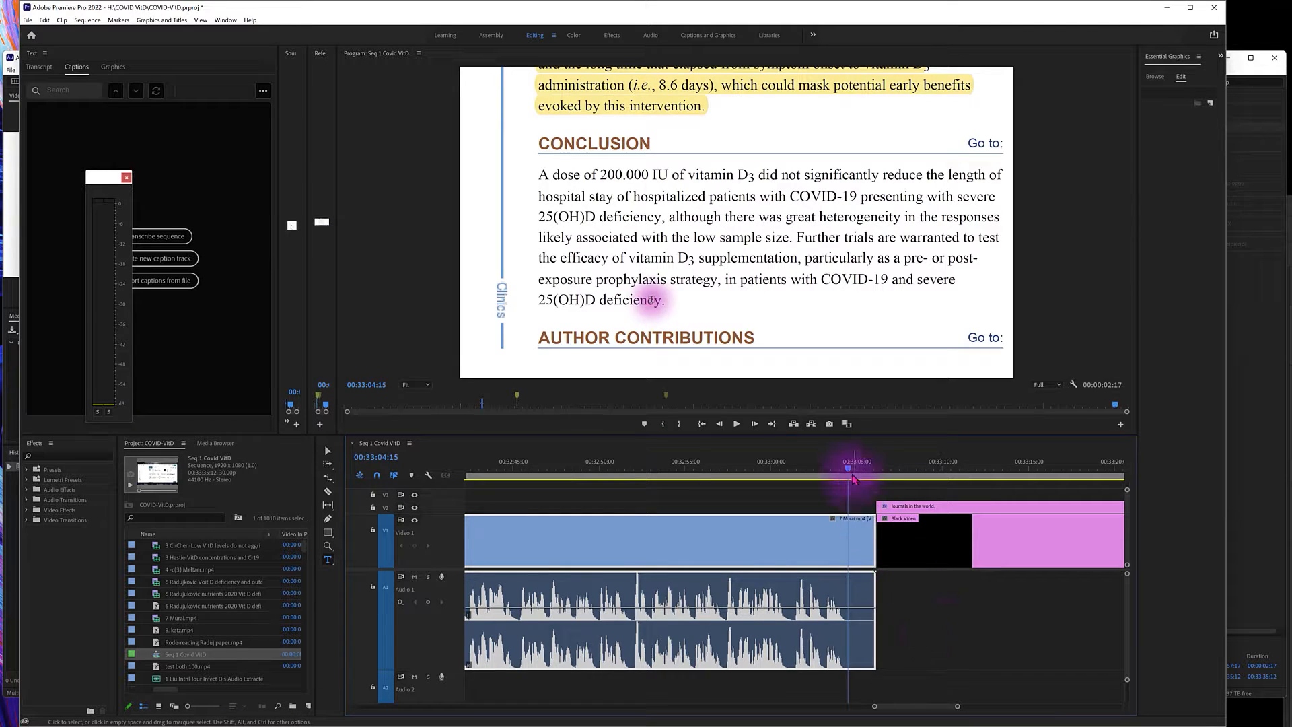
left_click_drag(852, 465, 834, 478)
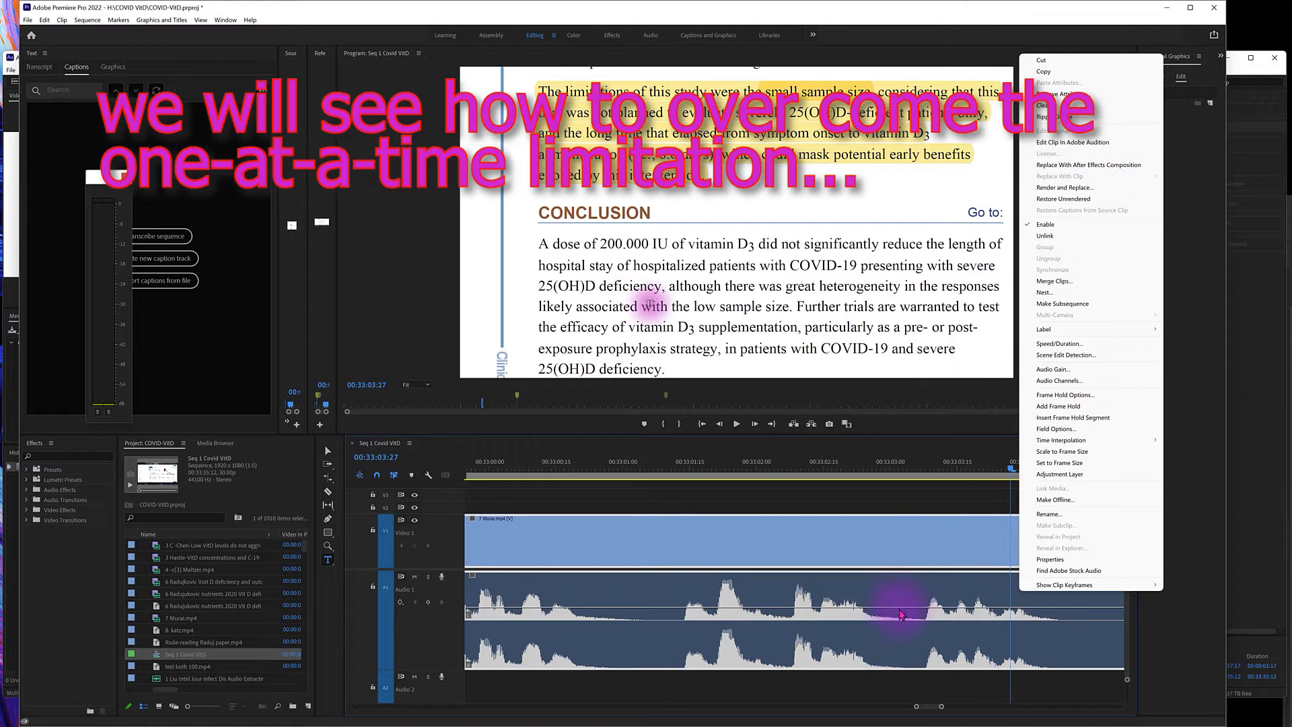
left_click(1190, 485)
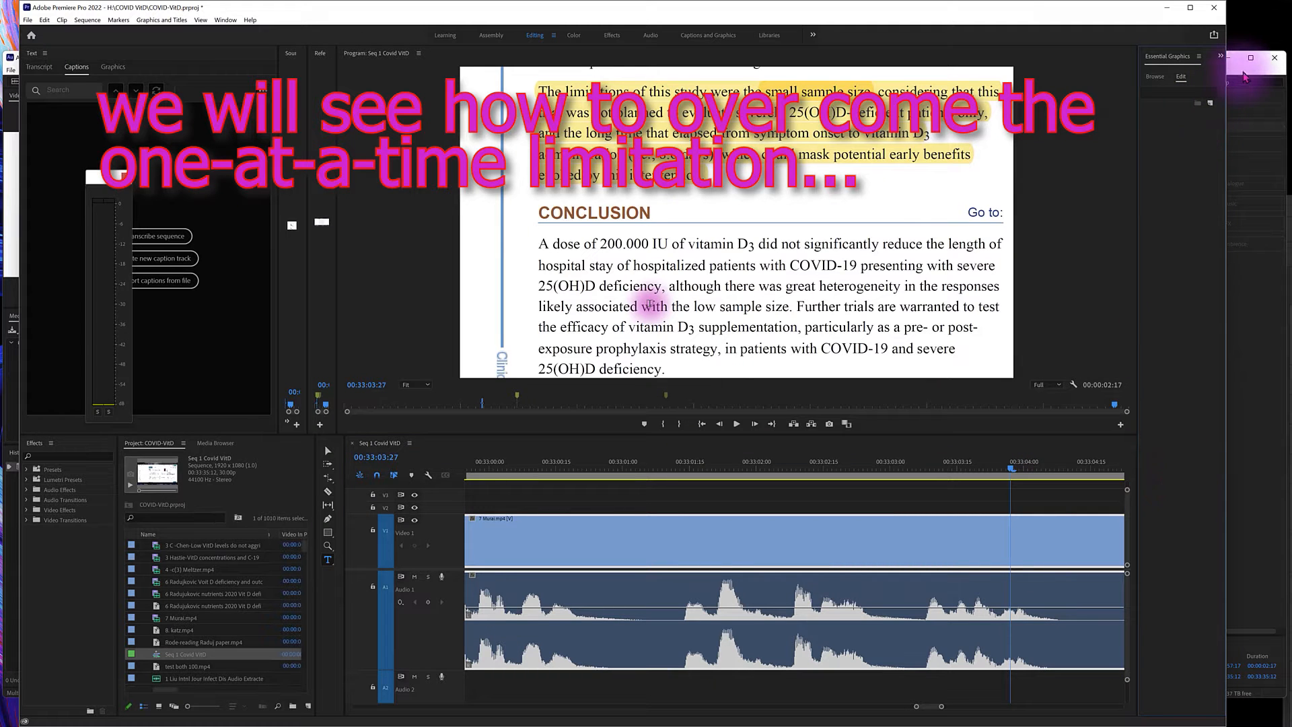
left_click(1262, 61)
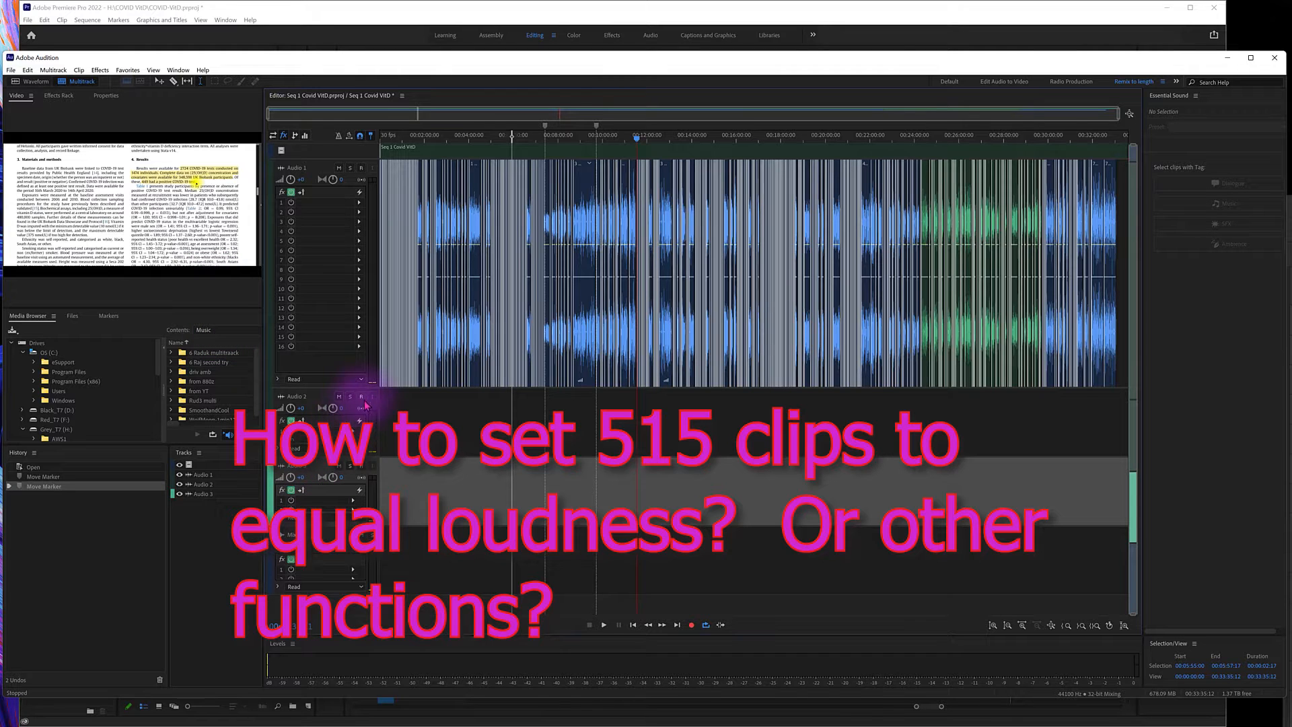
- Go to the end of the multitrack session and zoom in on the last clip of the Audio 1 track
mouse_move(369, 390)
left_mouse_down()
mouse_move(373, 475)
mouse_move(351, 400)
left_mouse_up()
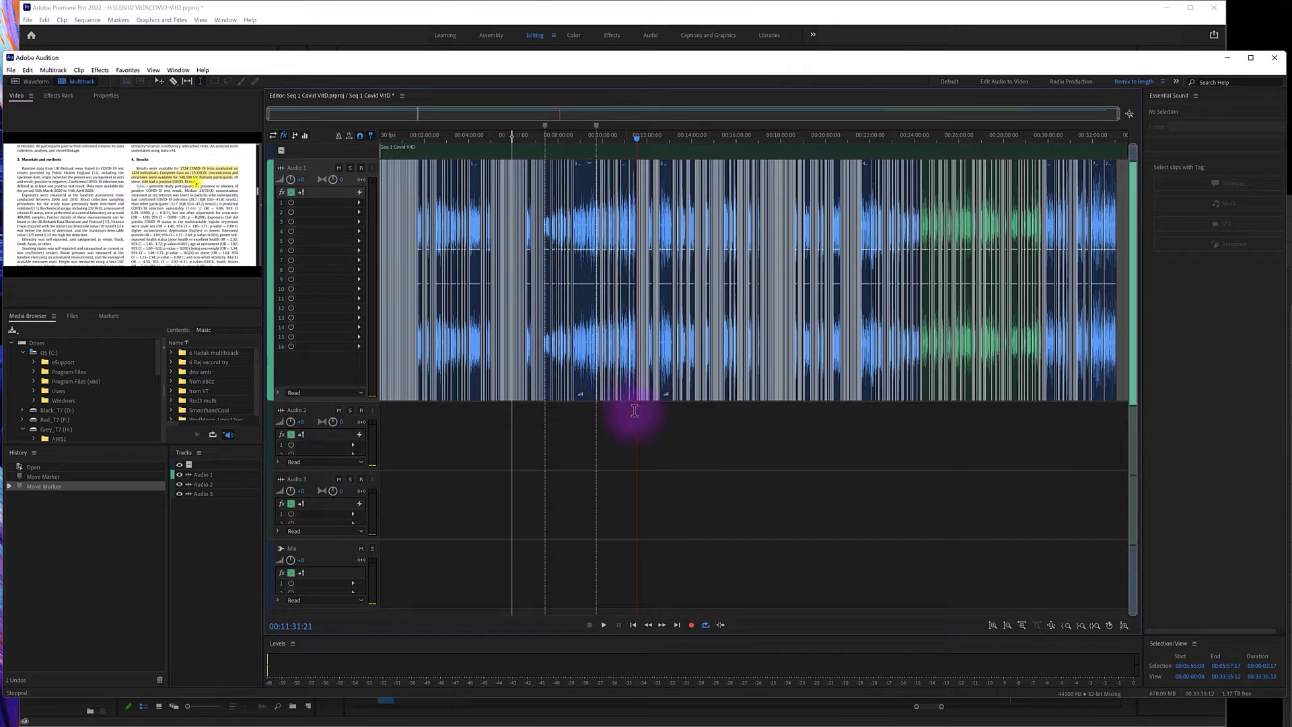
left_click(677, 624)
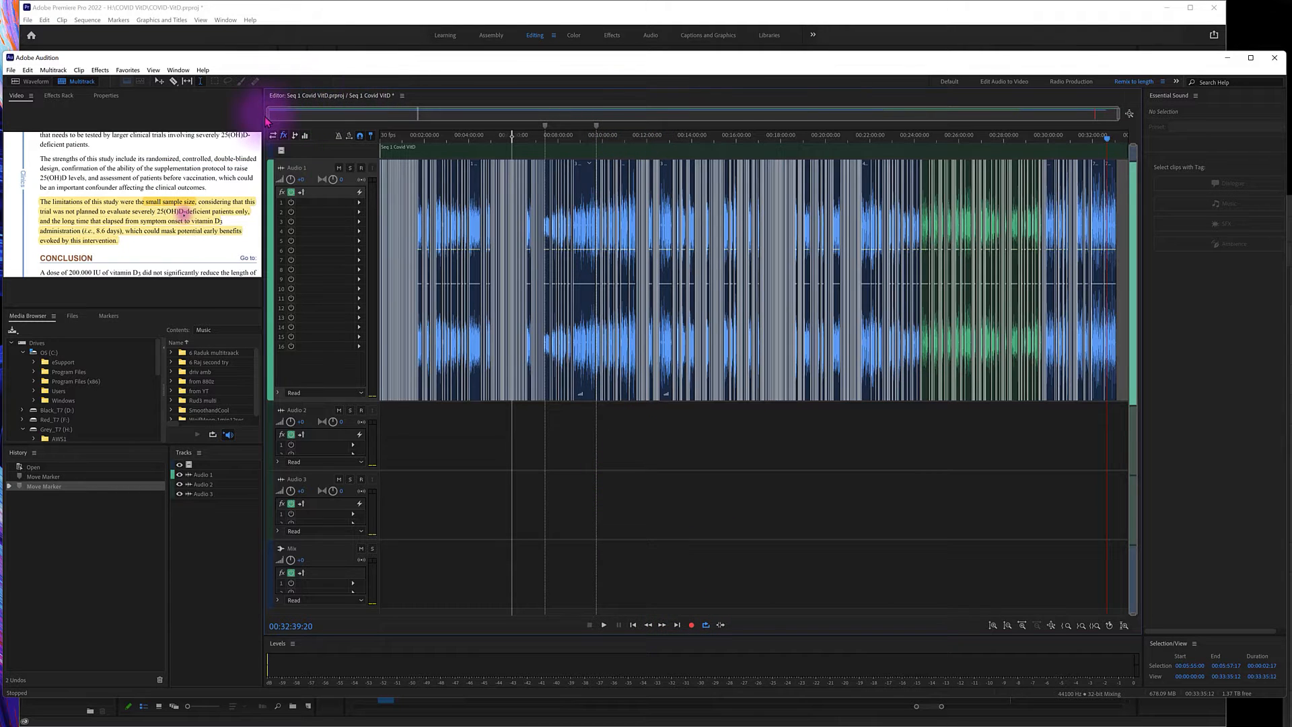
left_click_drag(280, 110, 1096, 110)
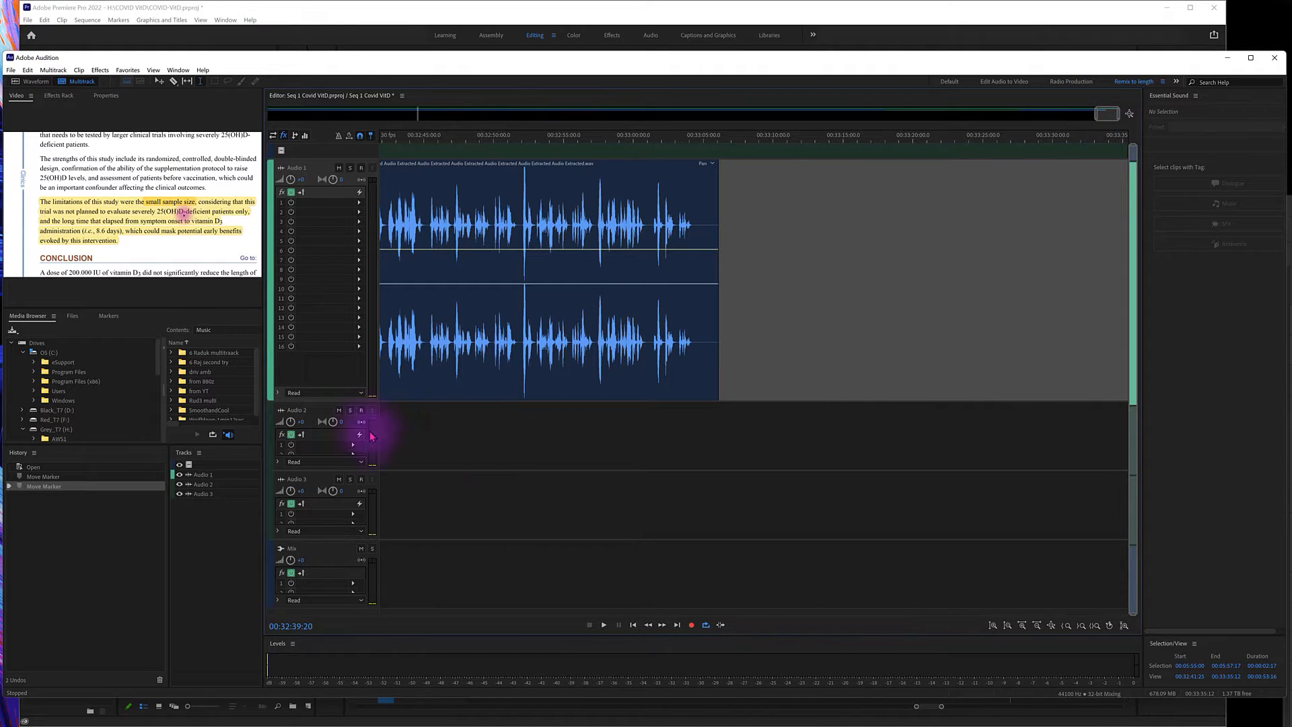
- View clips in the waveform editor with the spectral frequency display, returning to the Seq 1 Covid VitD multitrack session
left_click(154, 70)
left_click(164, 98)
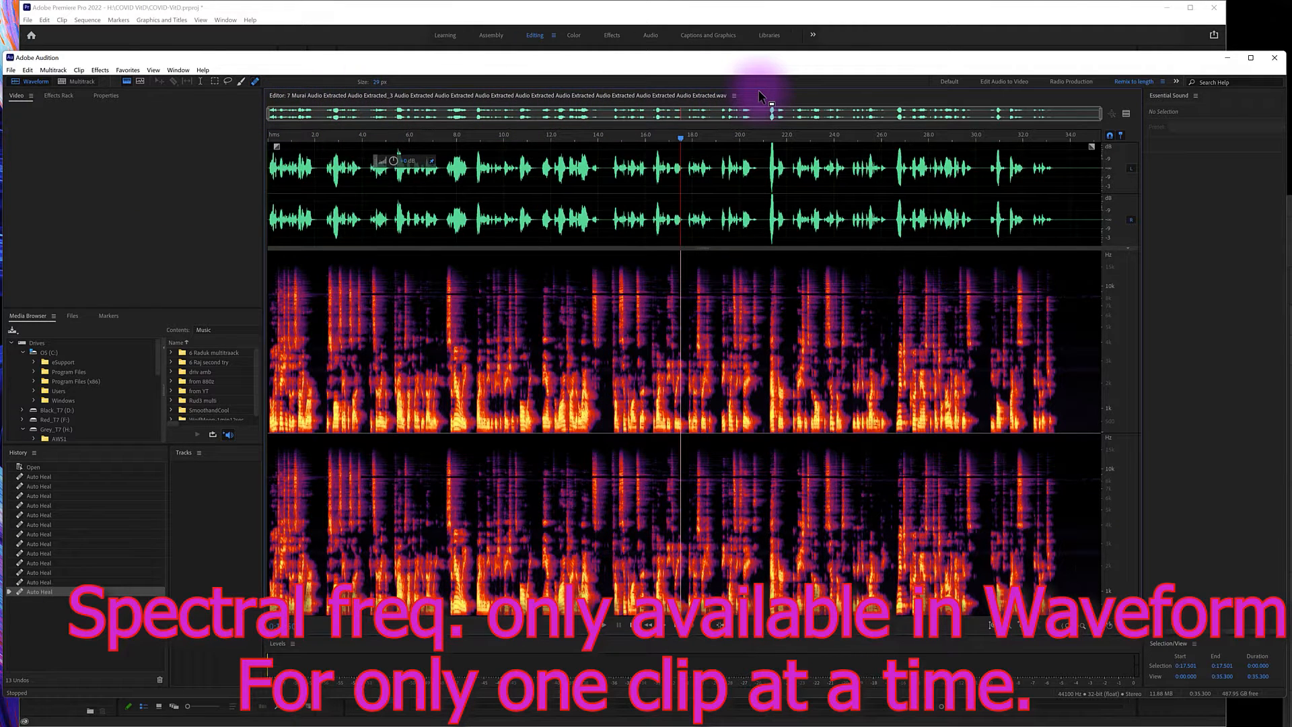
left_click(82, 82)
left_click(153, 70)
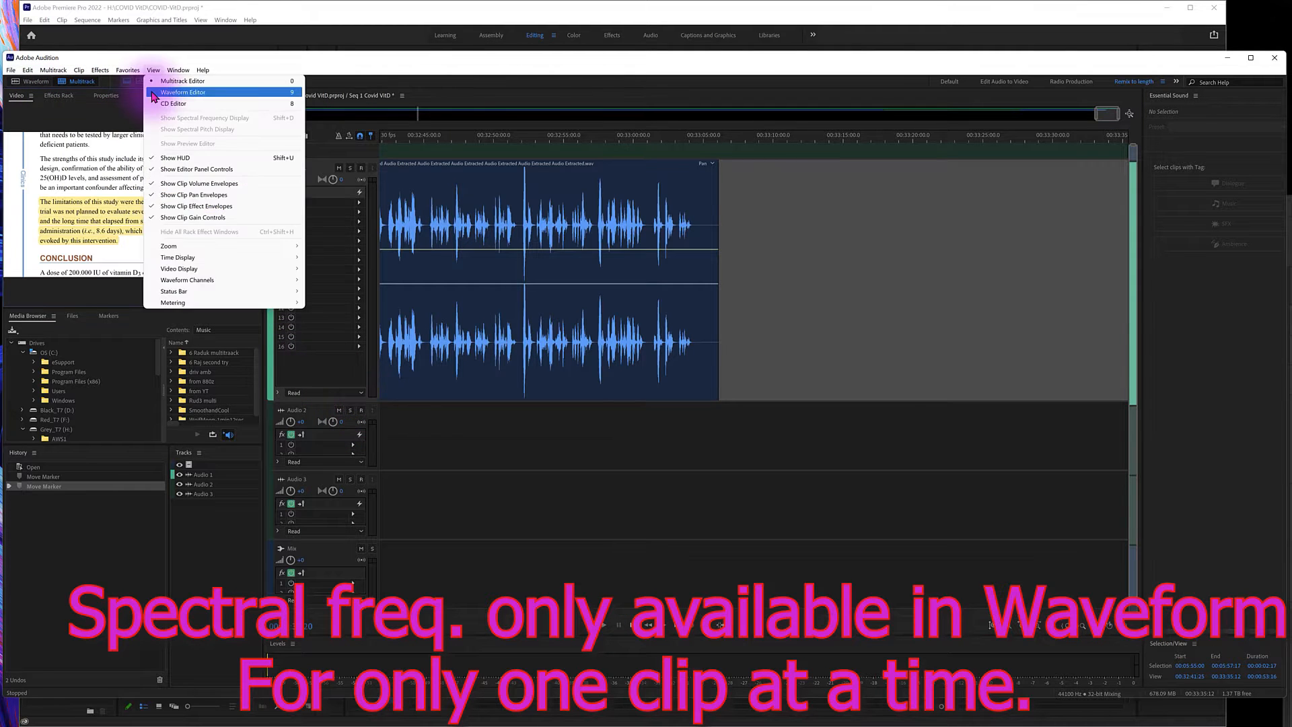
left_click(176, 84)
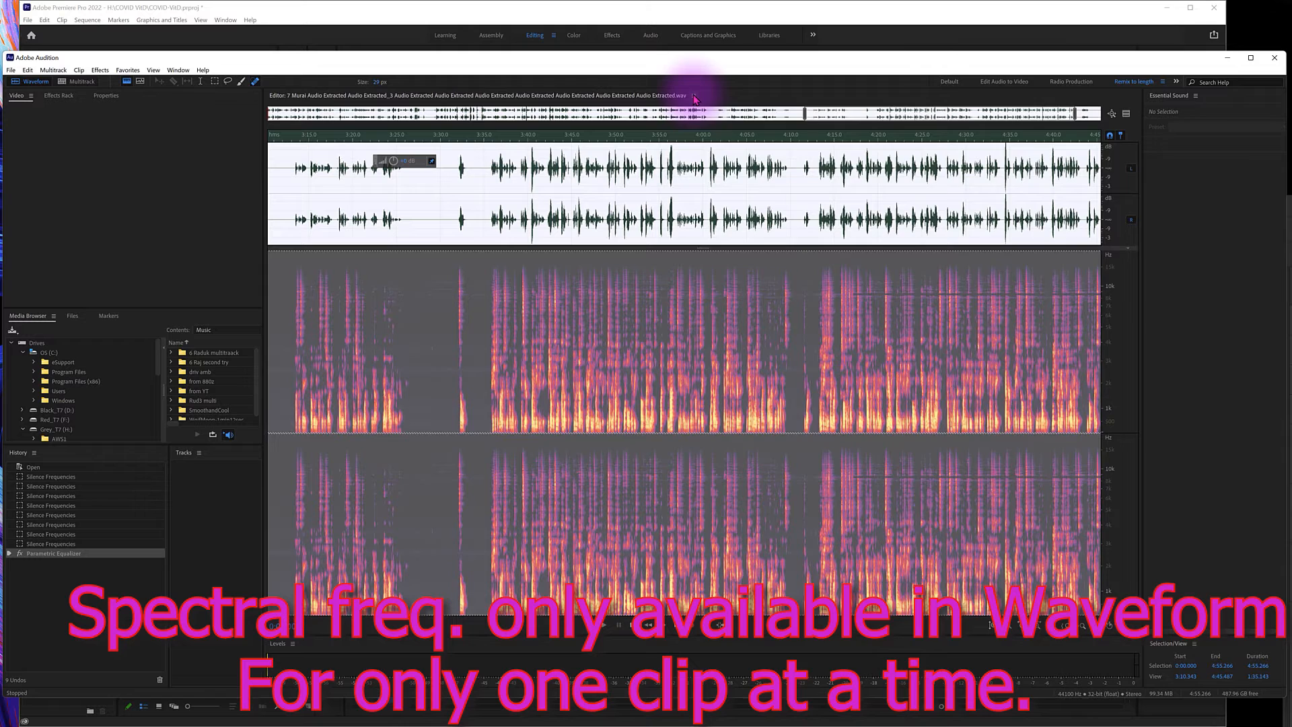
left_click(690, 96)
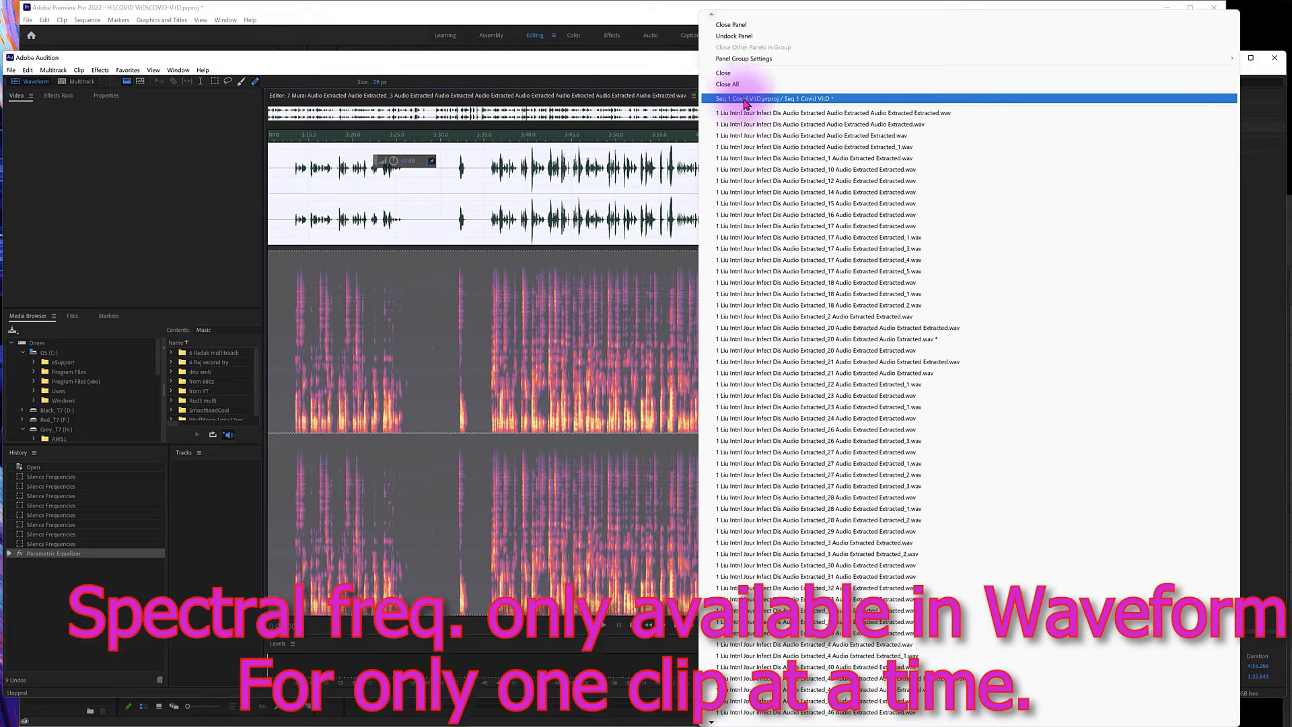
left_click(762, 101)
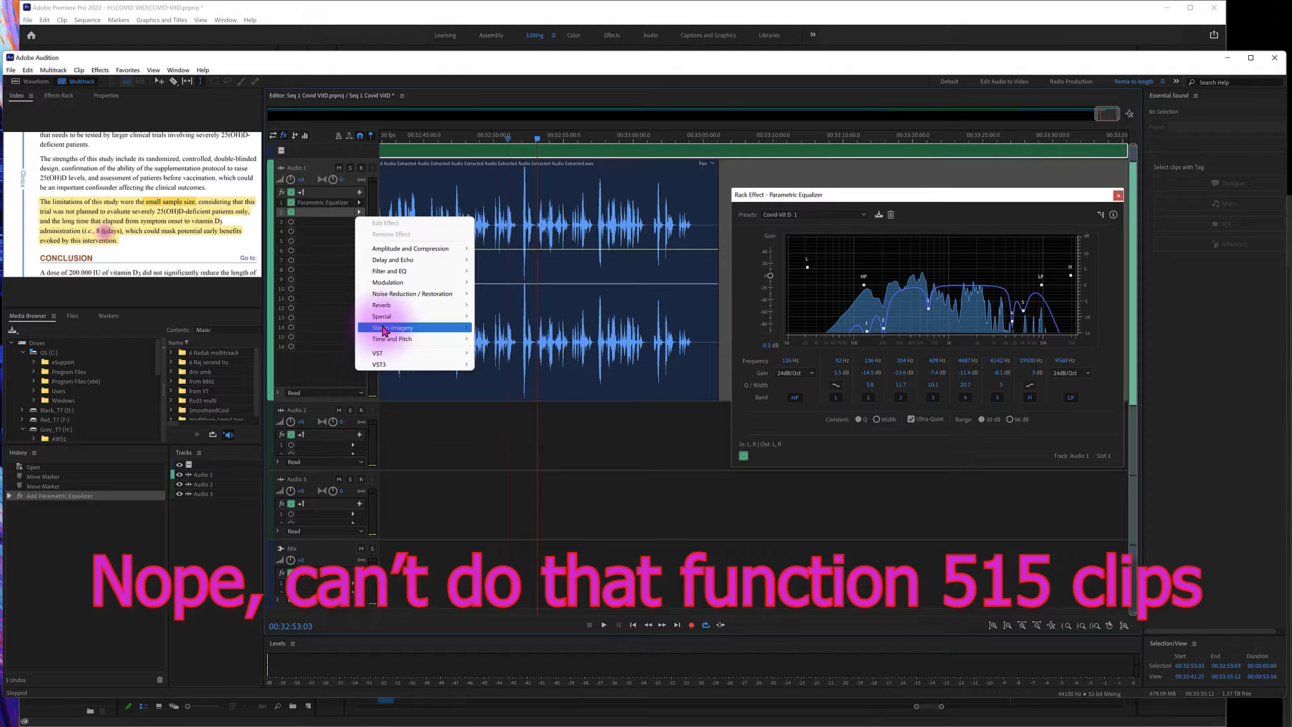
mouse_move(385, 330)
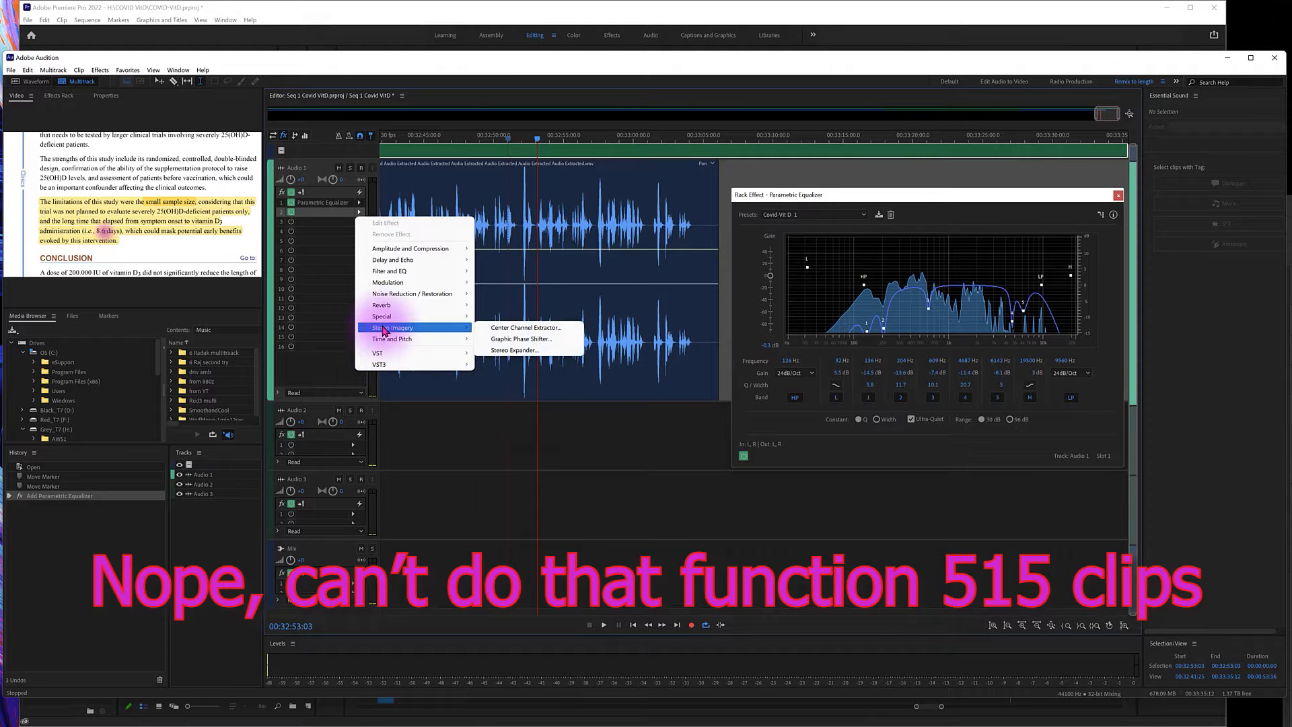
left_click(315, 215)
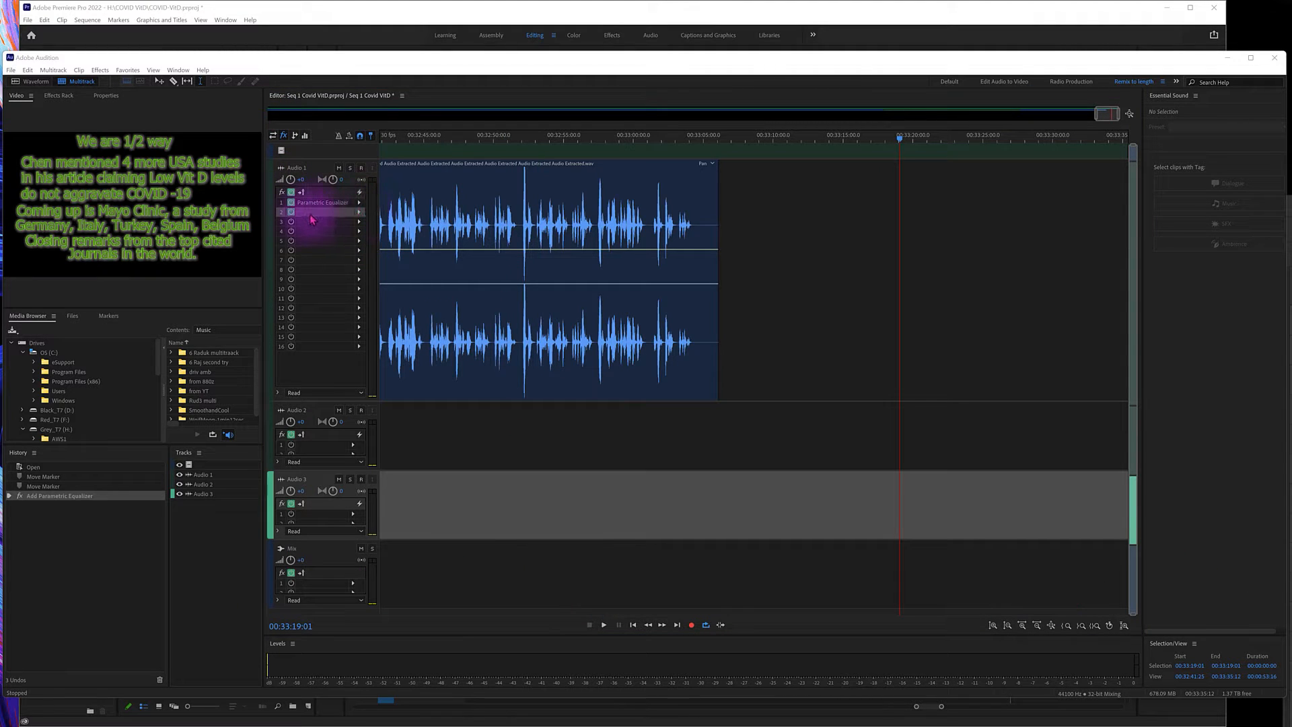
- Select all clips on the Audio 1 track and open the Match Loudness panel
left_click(101, 72)
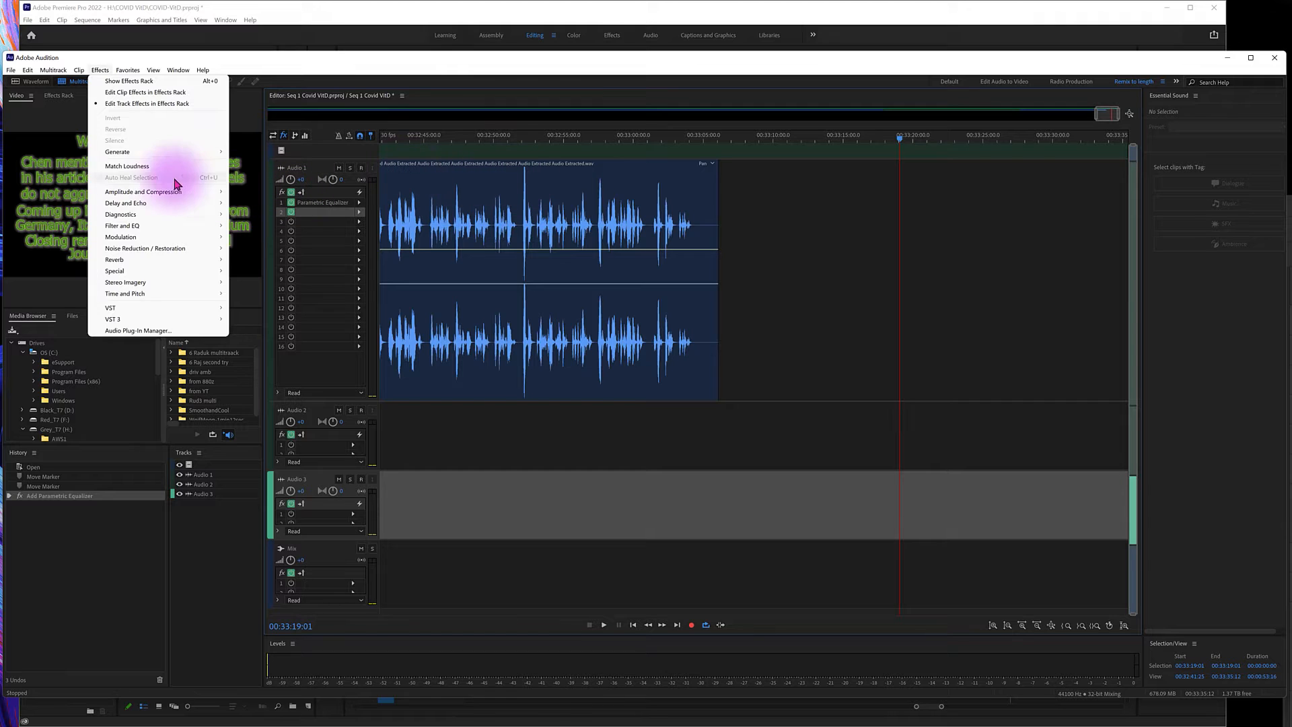
left_click(137, 168)
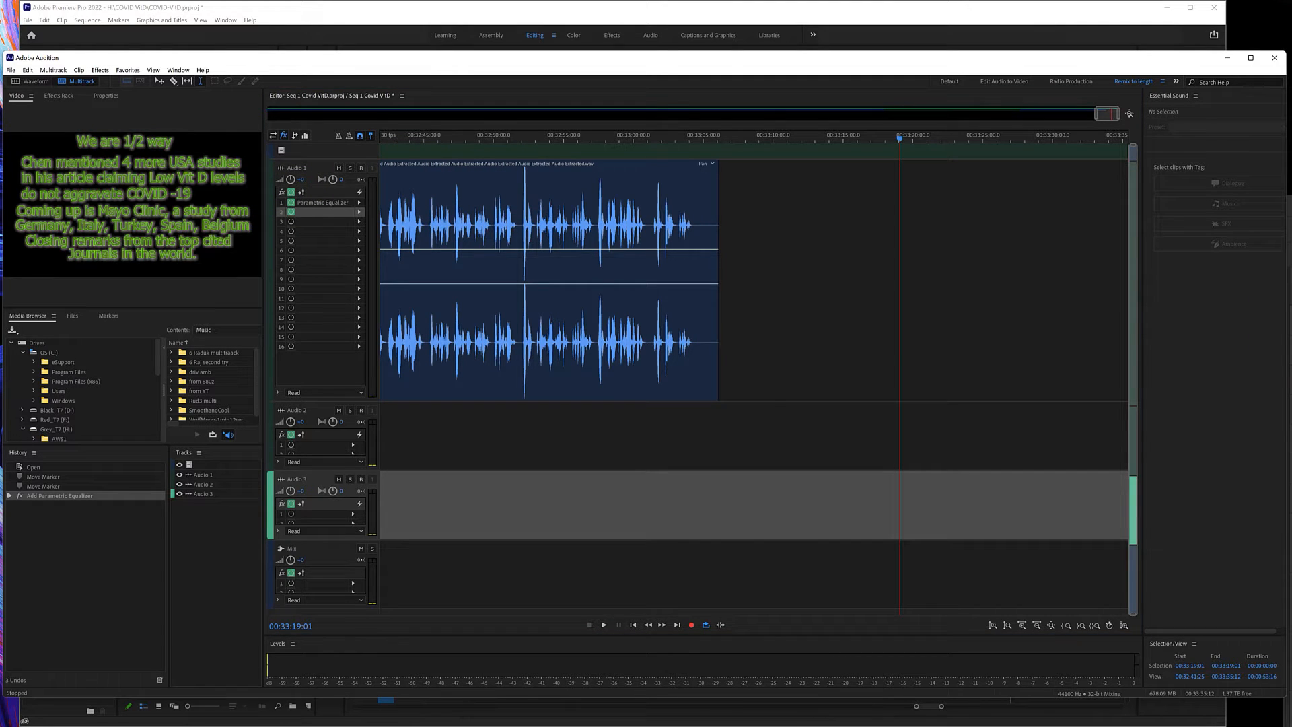
left_click_drag(1287, 463, 861, 280)
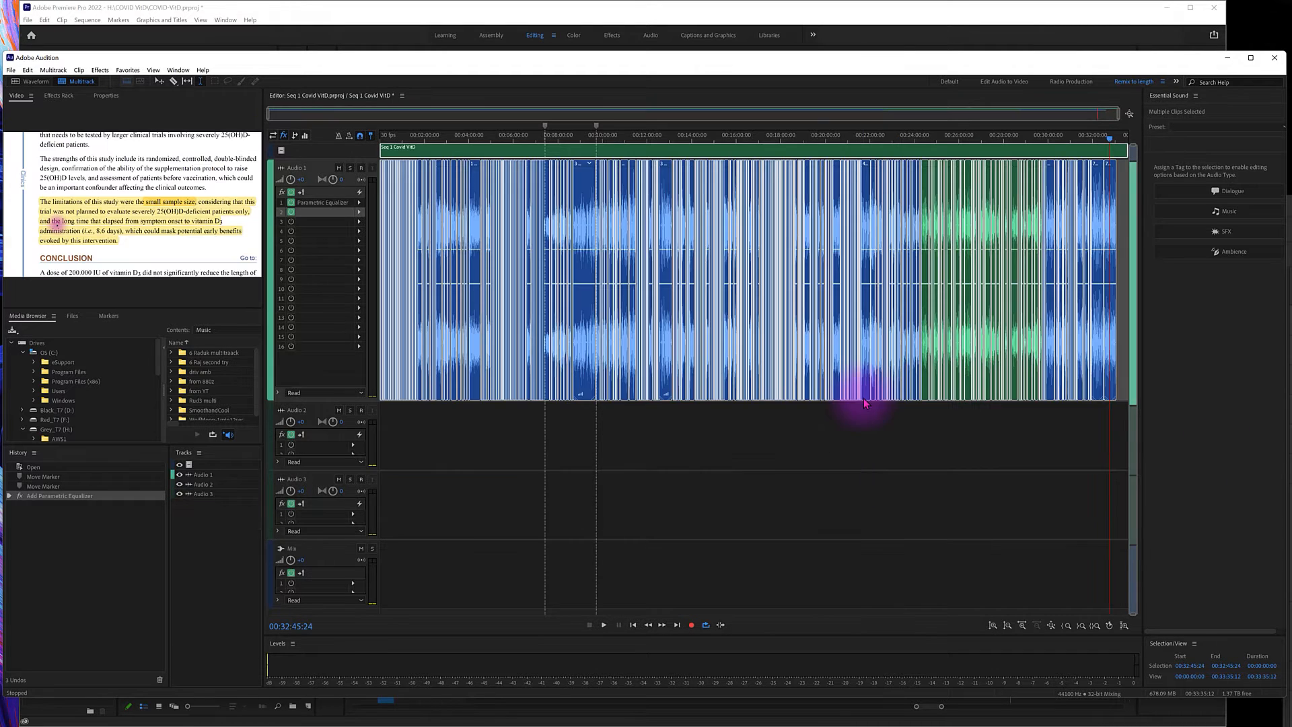
left_click(101, 71)
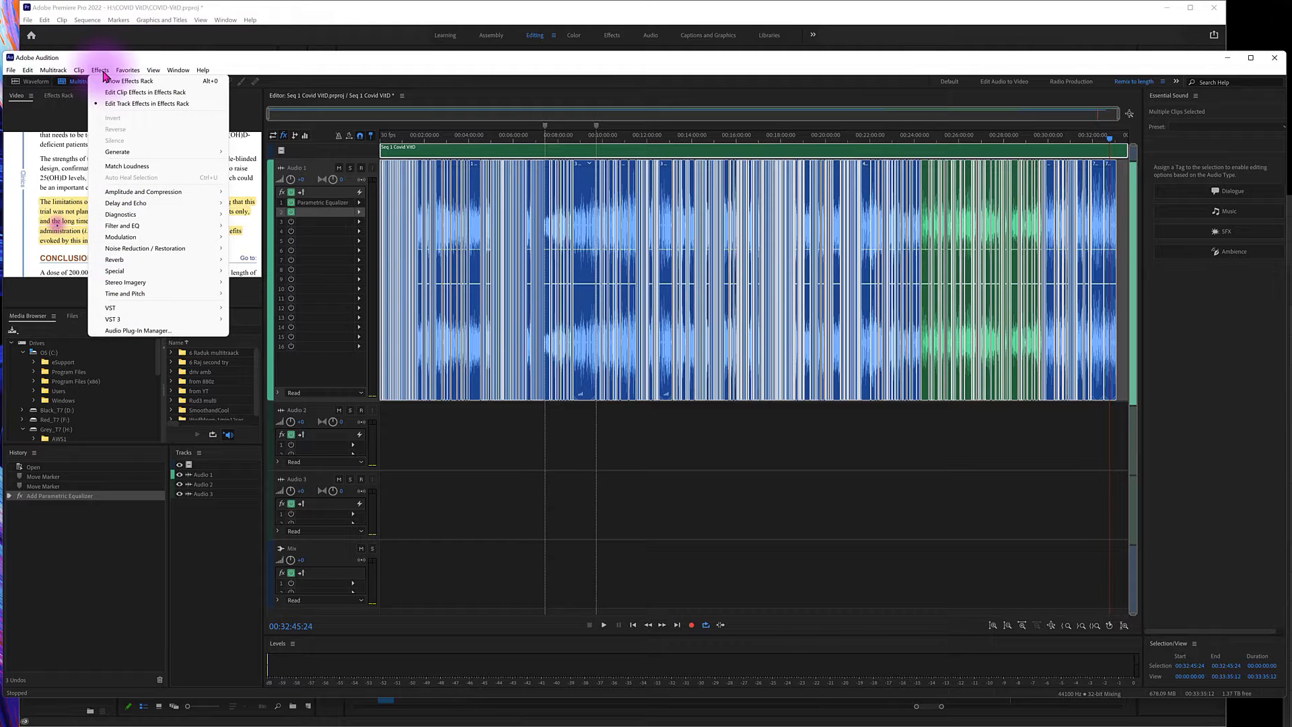
left_click(126, 168)
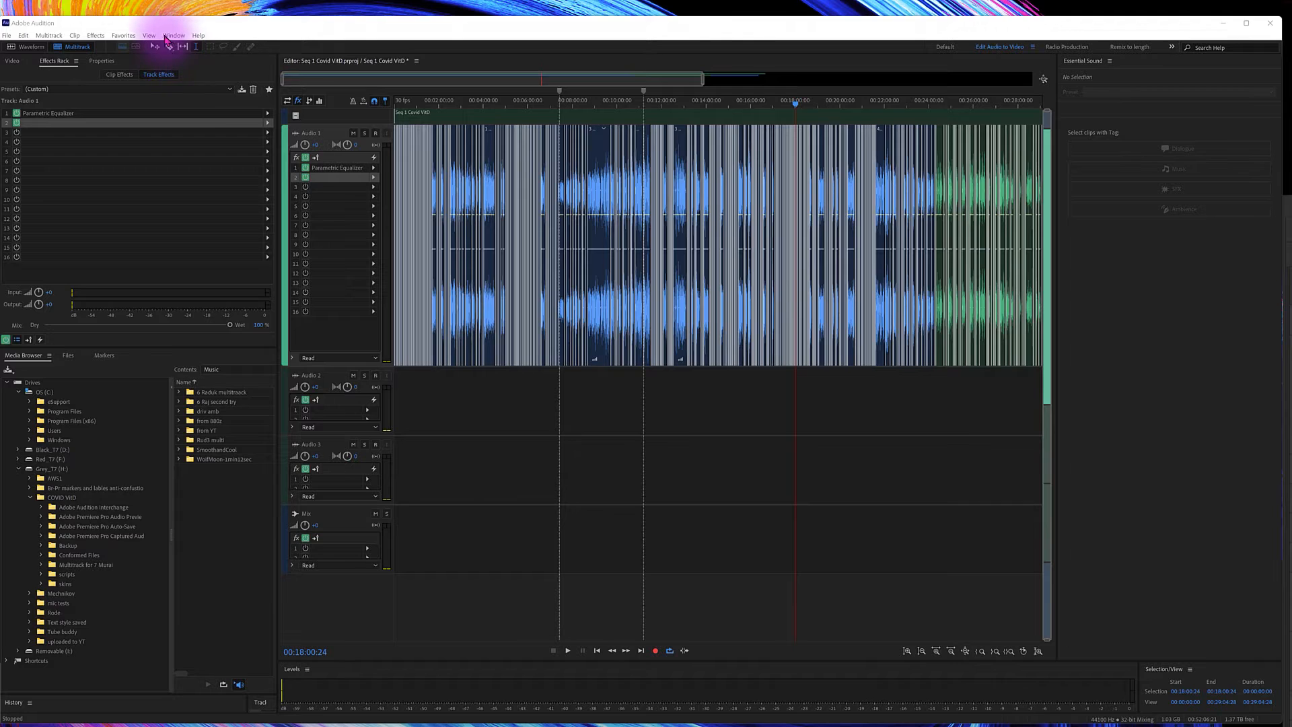
left_click(172, 35)
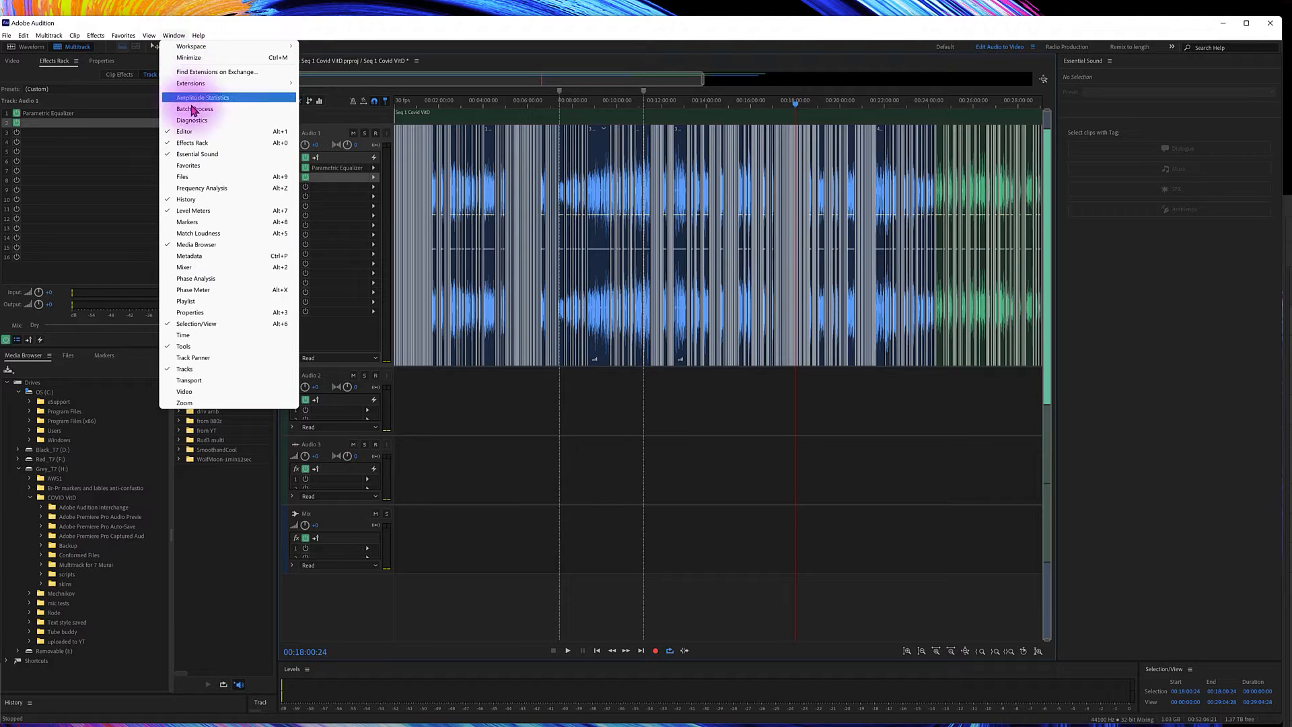
left_click(195, 236)
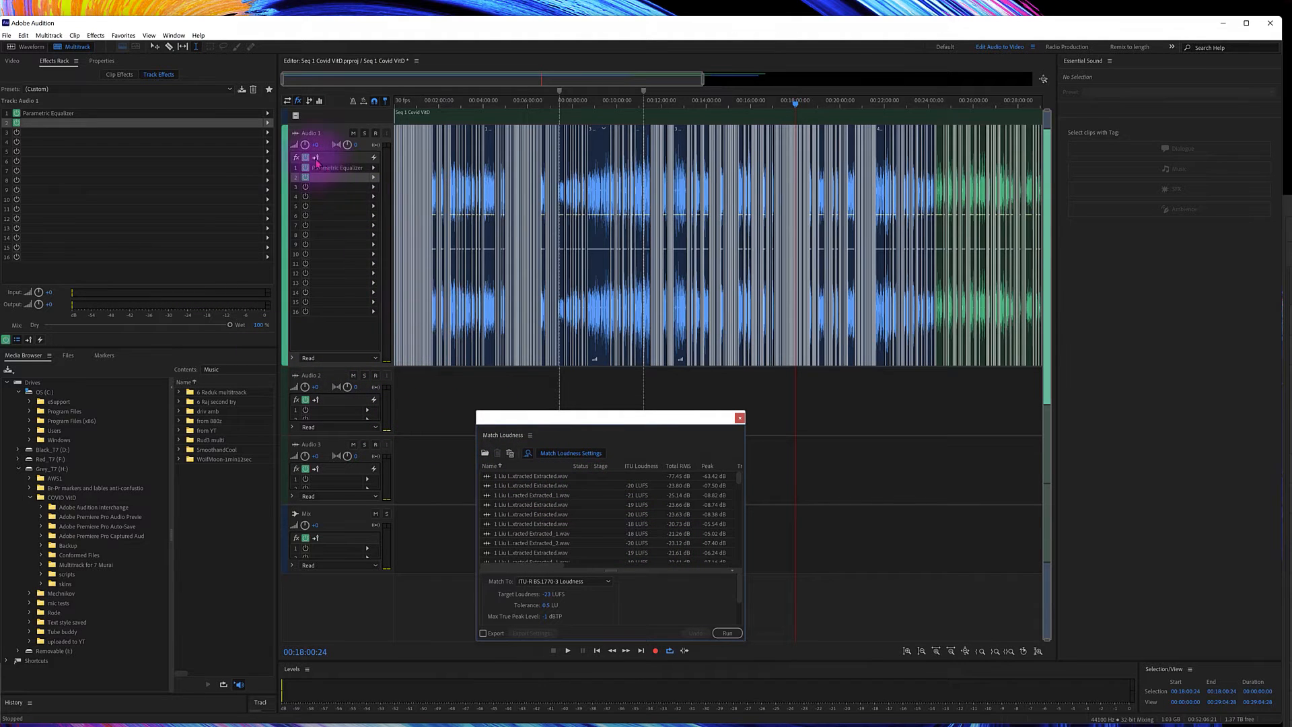
left_click(374, 179)
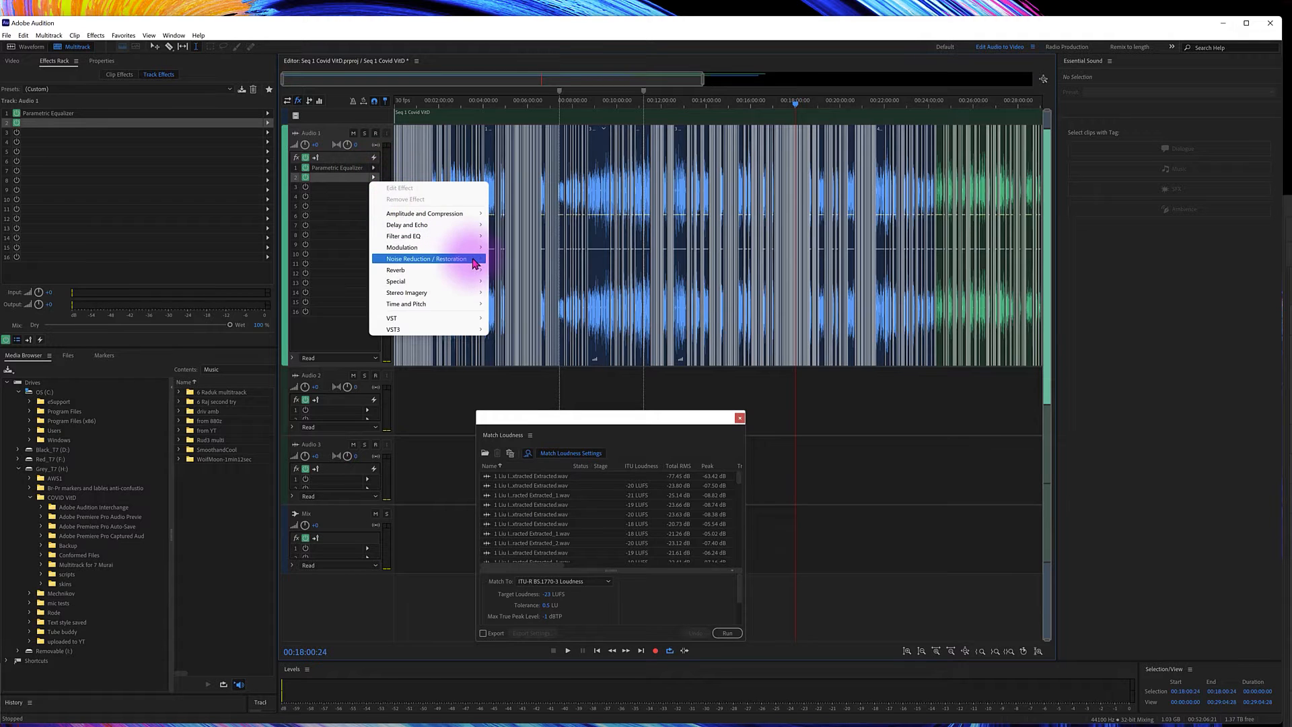
mouse_move(485, 264)
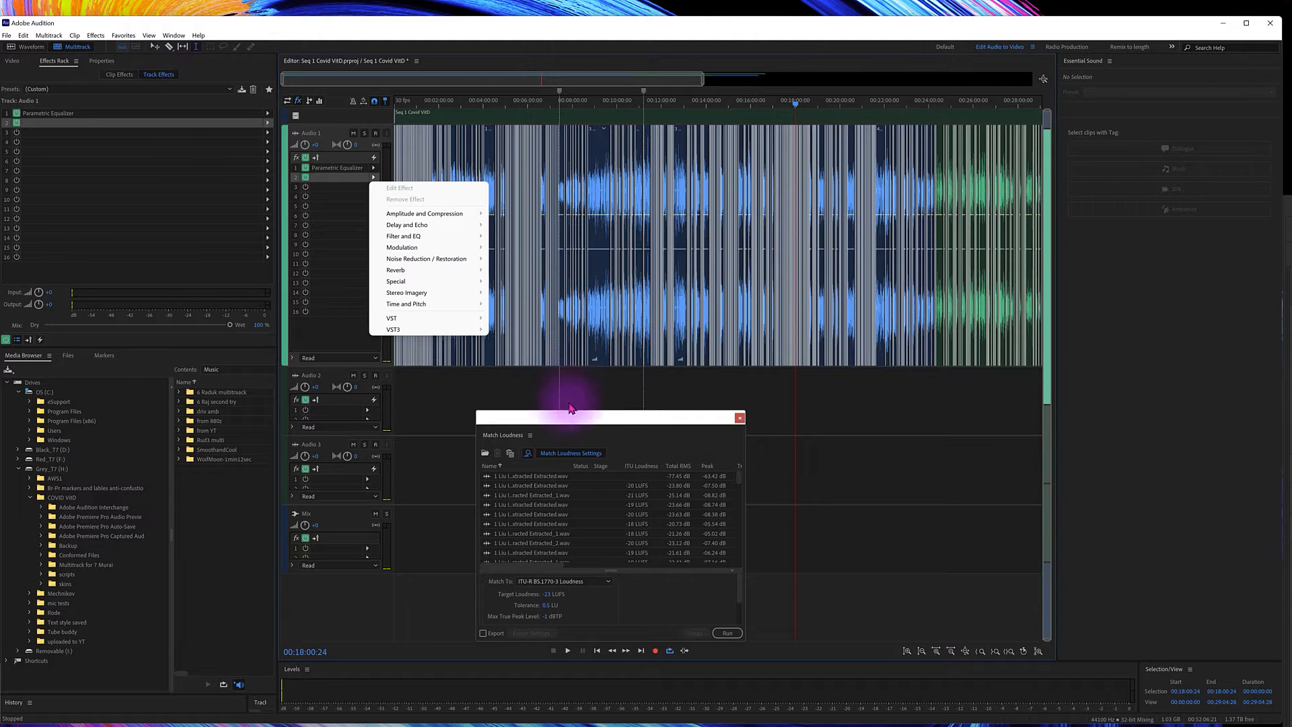
- Review the clips listed in Match Loudness against the session's file list, checking their loudness and peak values
left_click(579, 419)
left_click_drag(583, 421, 564, 394)
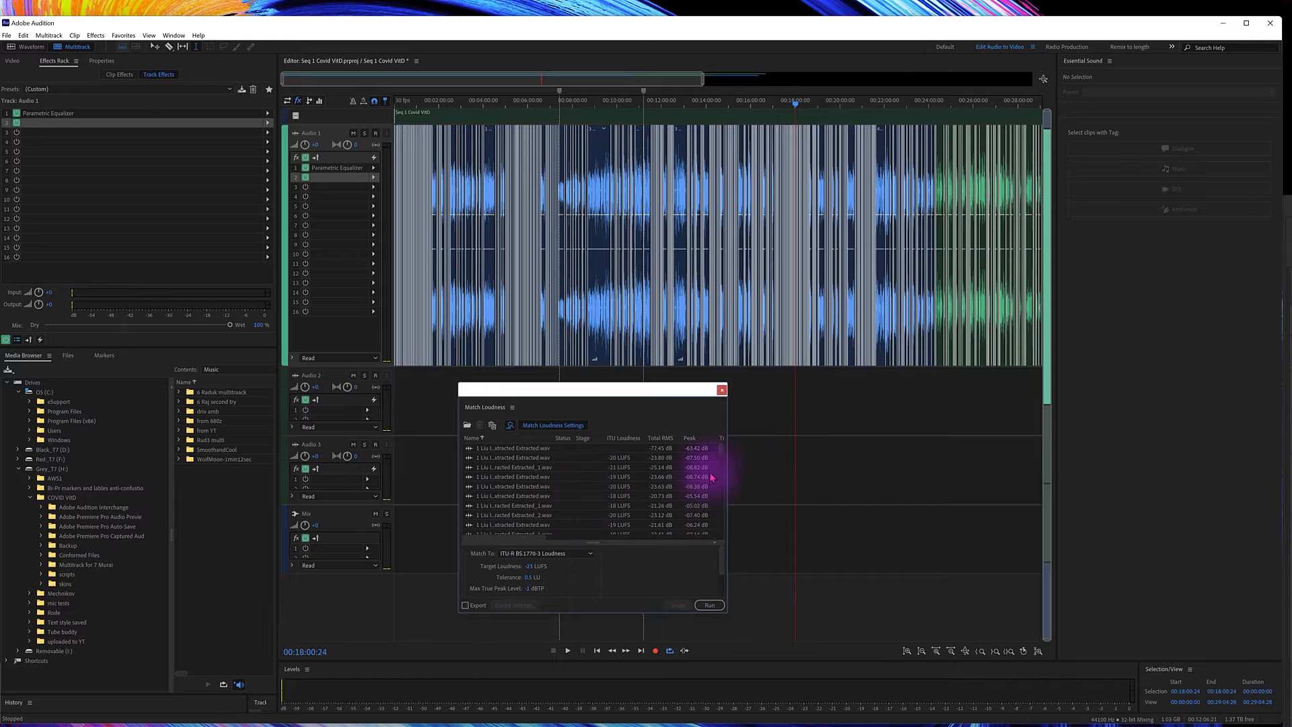
left_click_drag(722, 447, 730, 525)
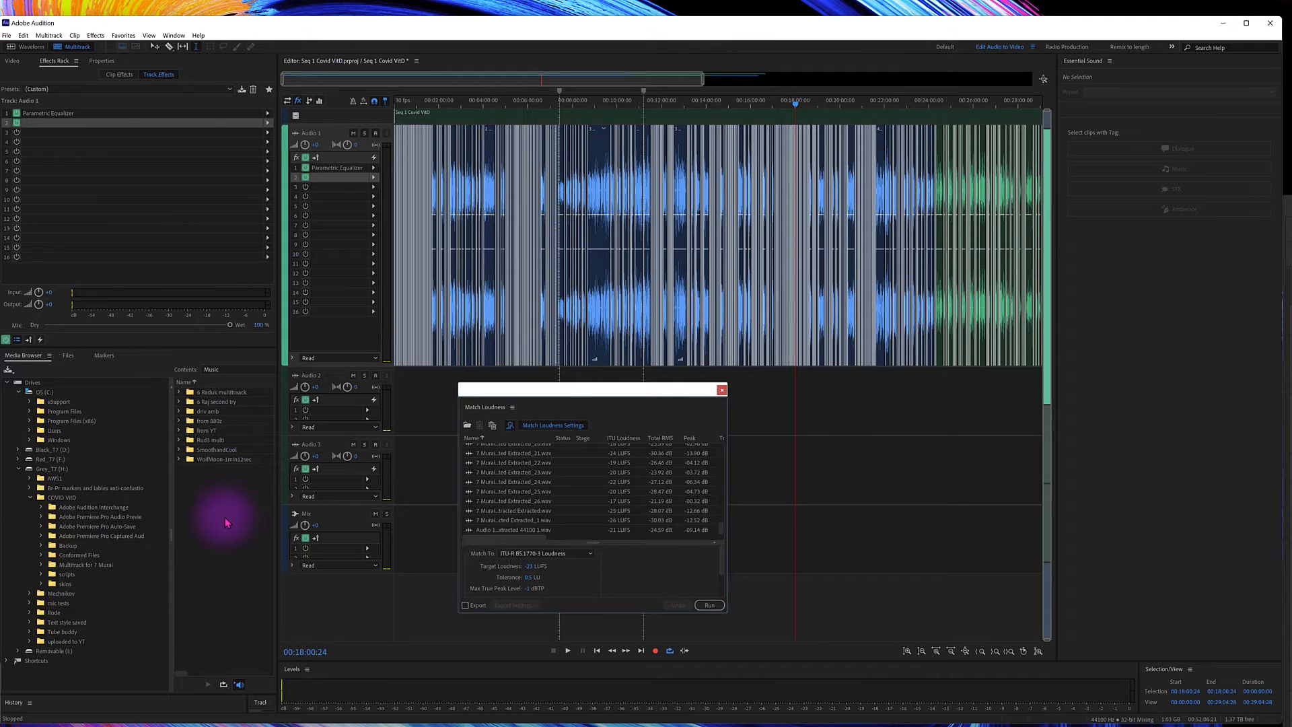
left_click(67, 355)
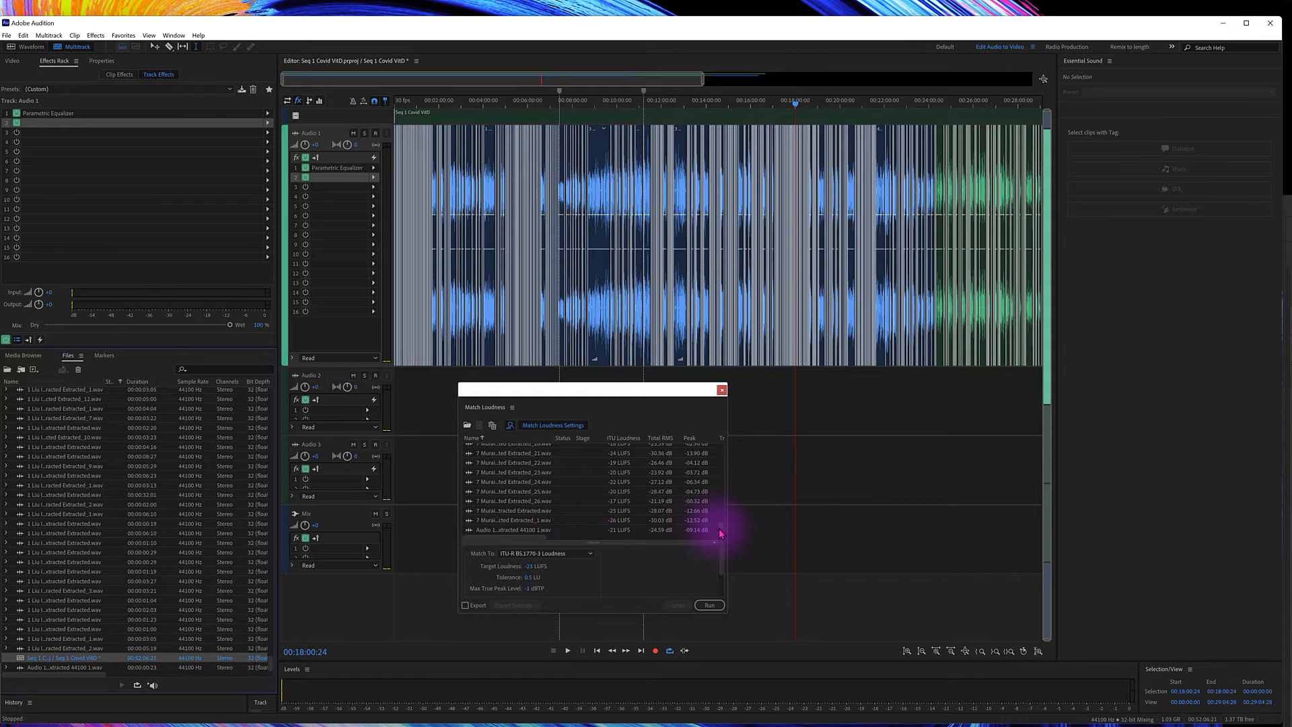
mouse_move(723, 536)
left_mouse_down()
mouse_move(726, 447)
mouse_move(713, 456)
mouse_move(727, 491)
mouse_move(717, 535)
left_mouse_up()
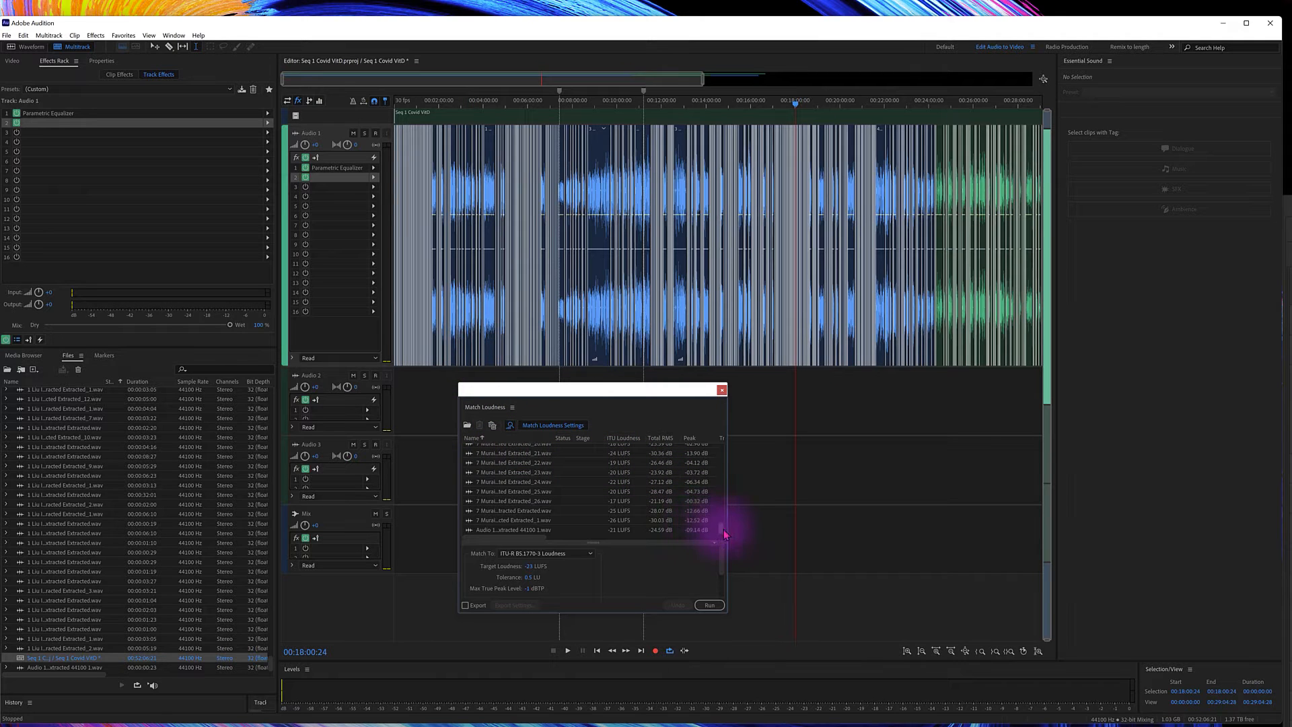
left_click_drag(722, 533, 720, 528)
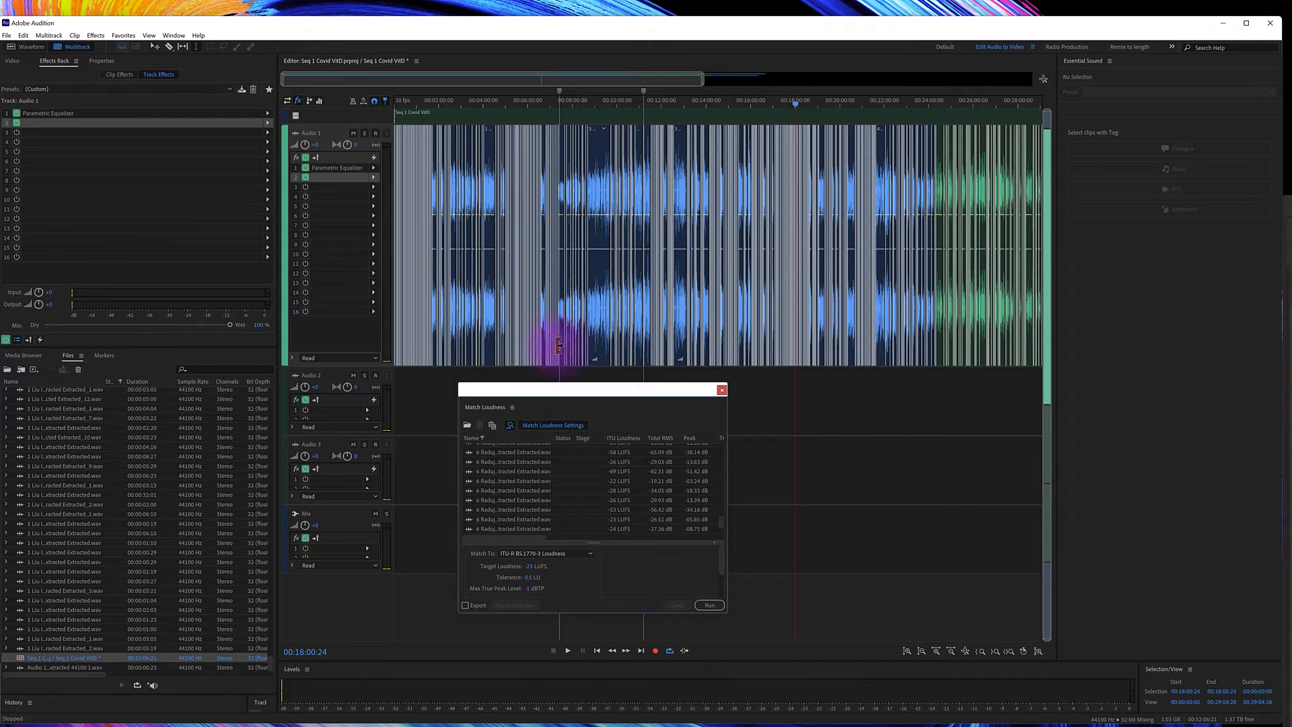
- Run Match Loudness on all listed files using ITU-R BS.1770-3 at -23 LUFS, and widen the panel to show its result columns
right_click(790, 482)
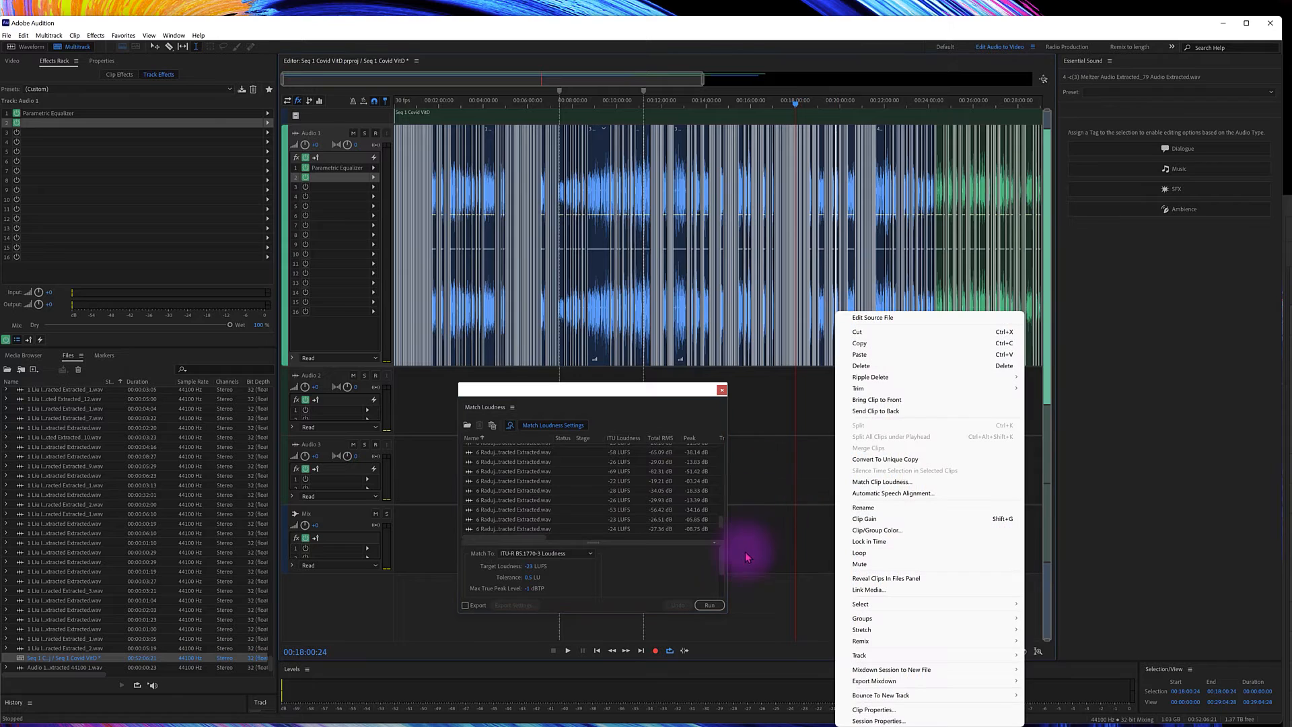
left_click(709, 605)
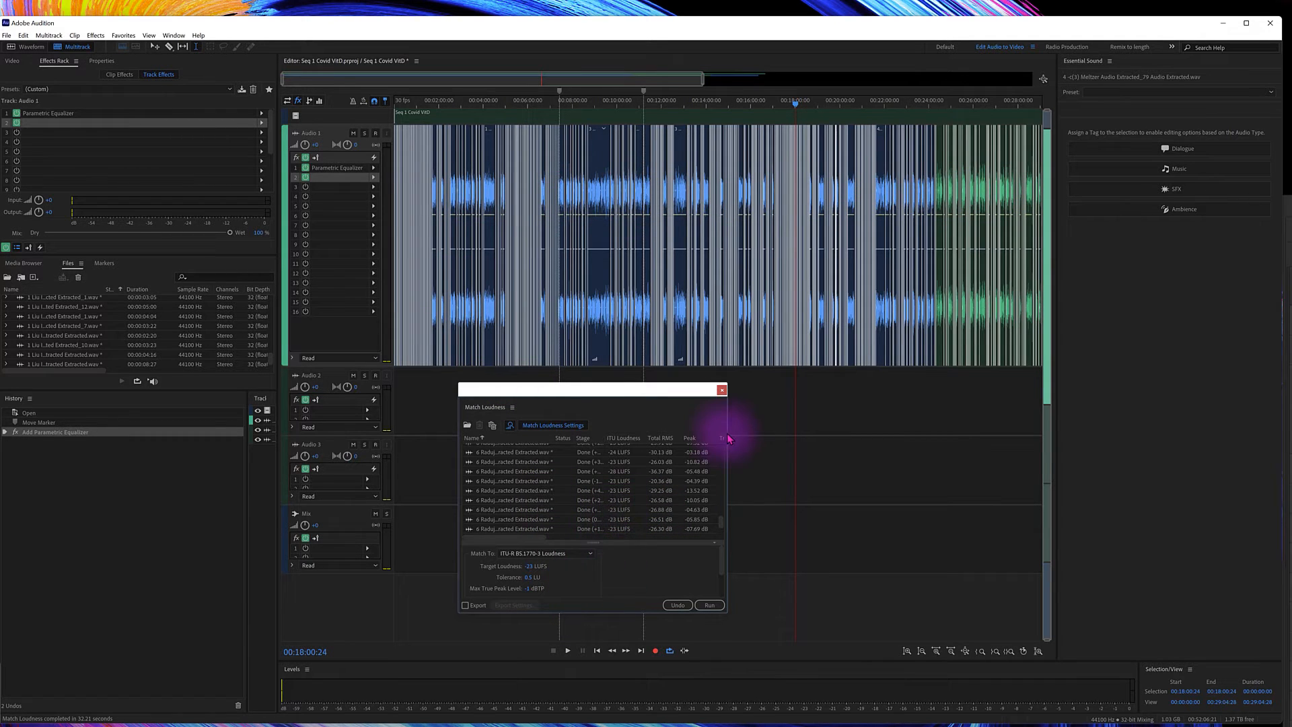
left_click_drag(729, 432, 915, 430)
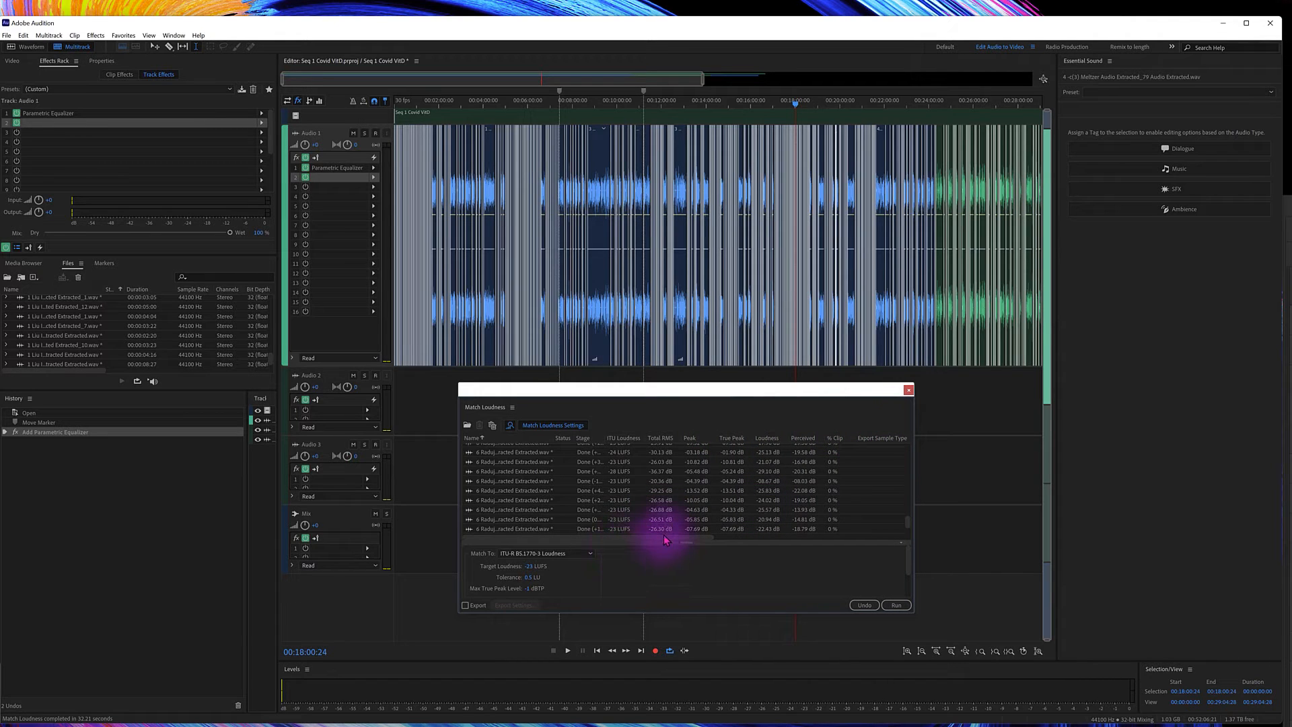
left_click_drag(605, 438, 631, 439)
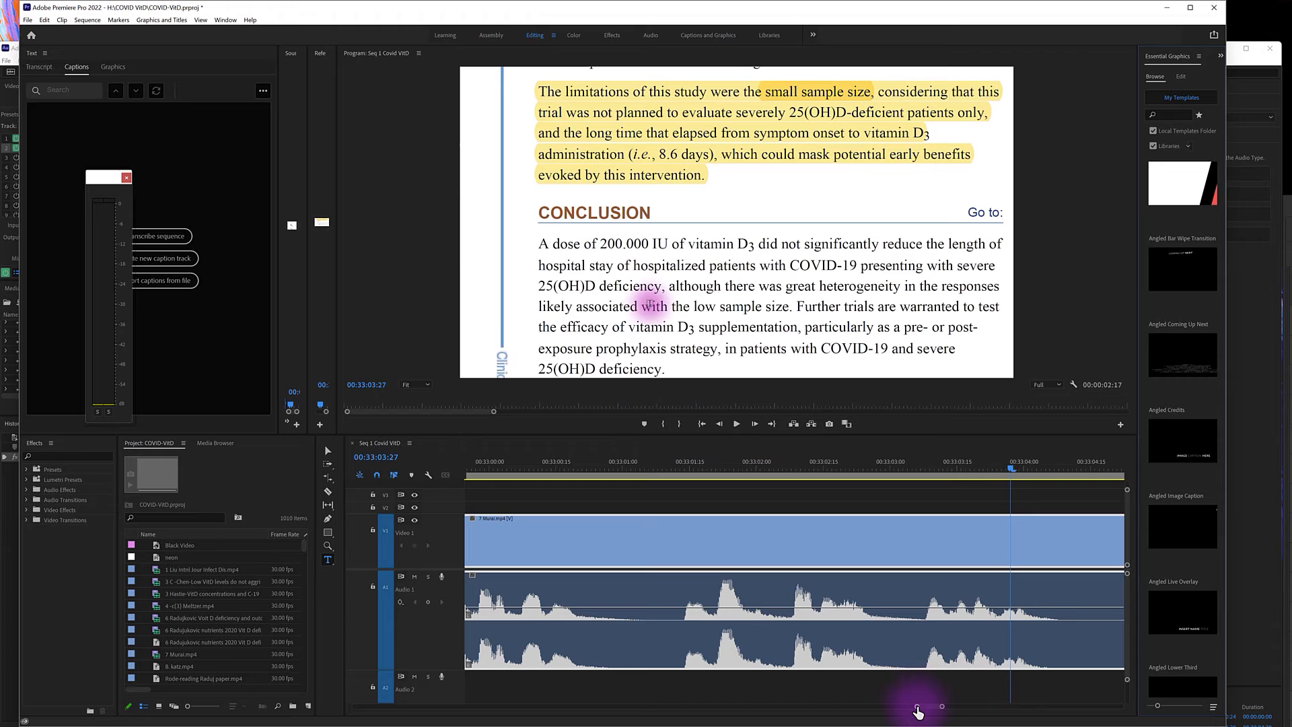
- In Adobe Premiere Pro, show the whole sequence in the timeline and enlarge the first audio track to inspect its waveforms
left_click_drag(917, 707, 582, 706)
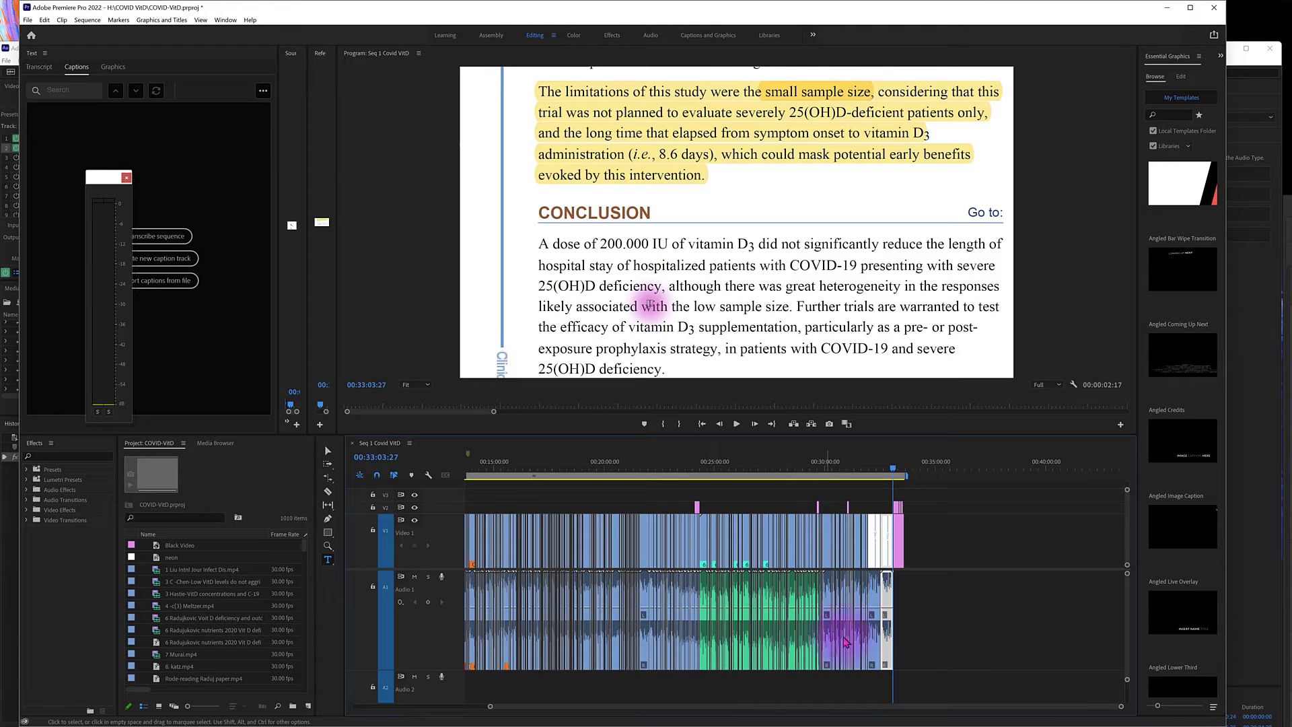
left_click_drag(441, 671, 442, 690)
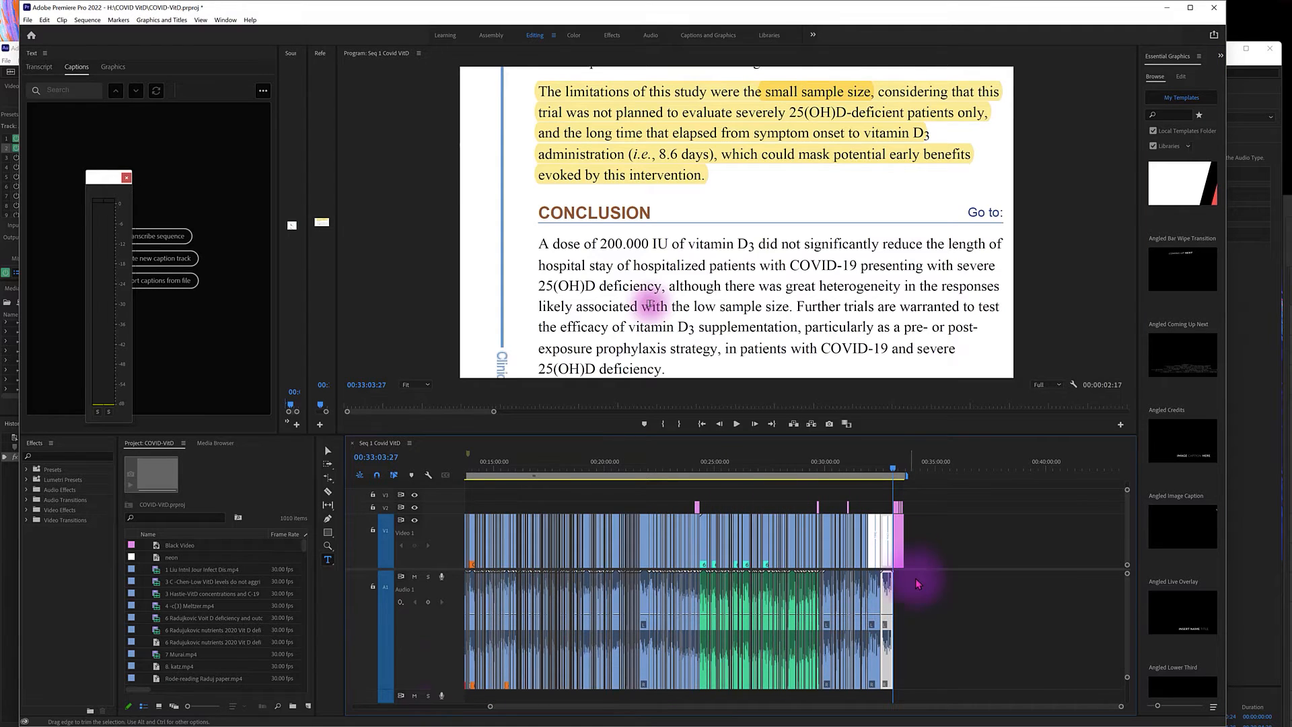
scroll(743, 611, "down", 2)
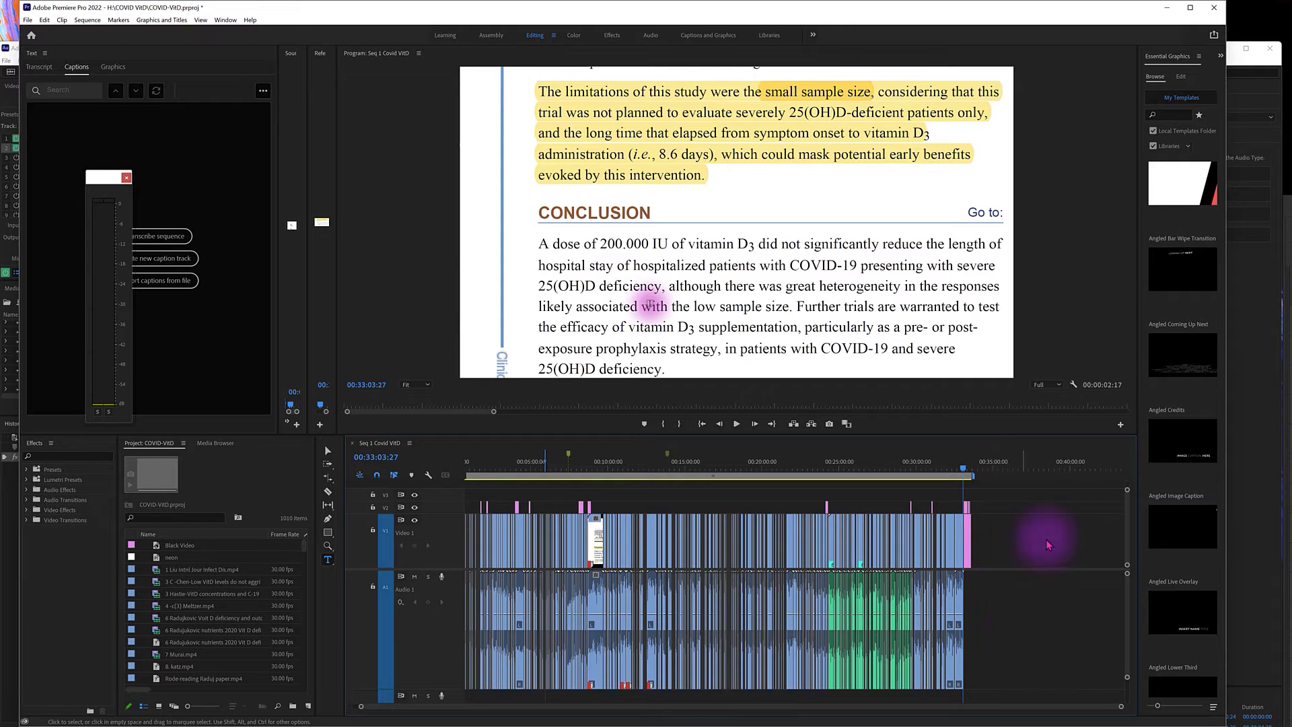
- In Adobe Premiere Pro, save the project under the new name COVID-VitD.preAudition edits.prproj in the COVID VitD folder
left_click(1252, 86)
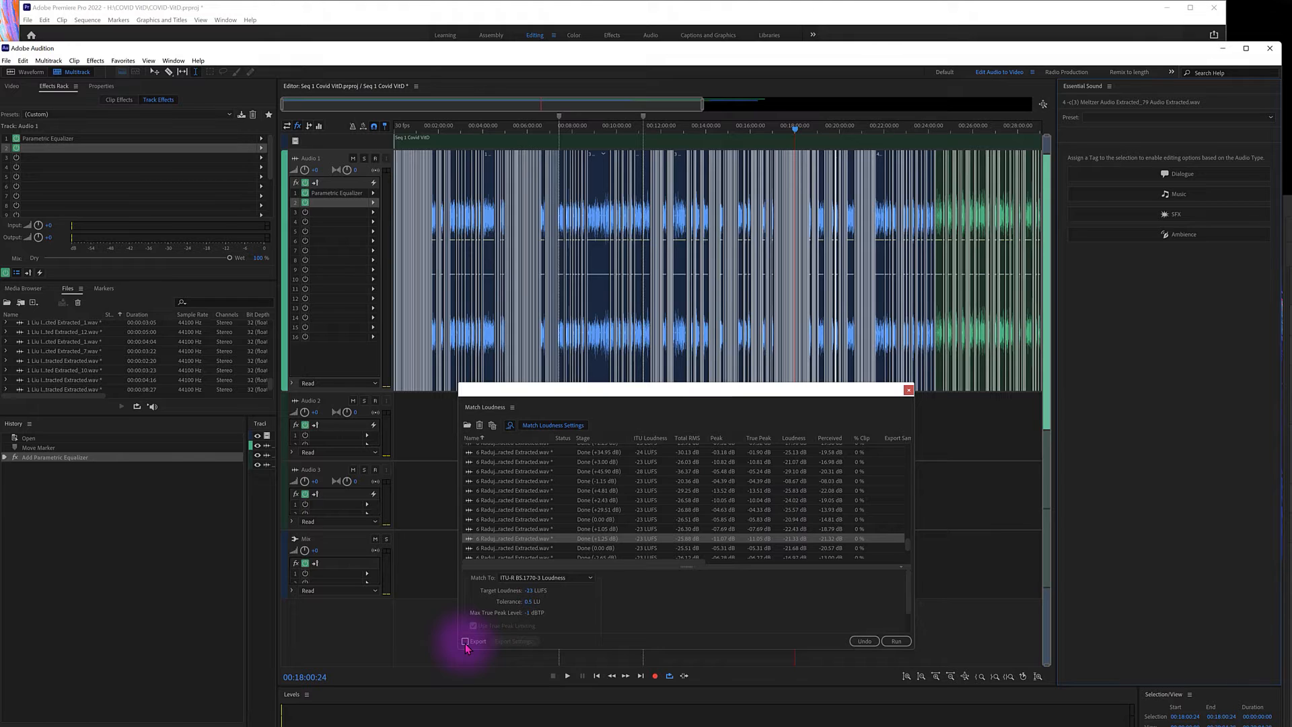
left_click(658, 8)
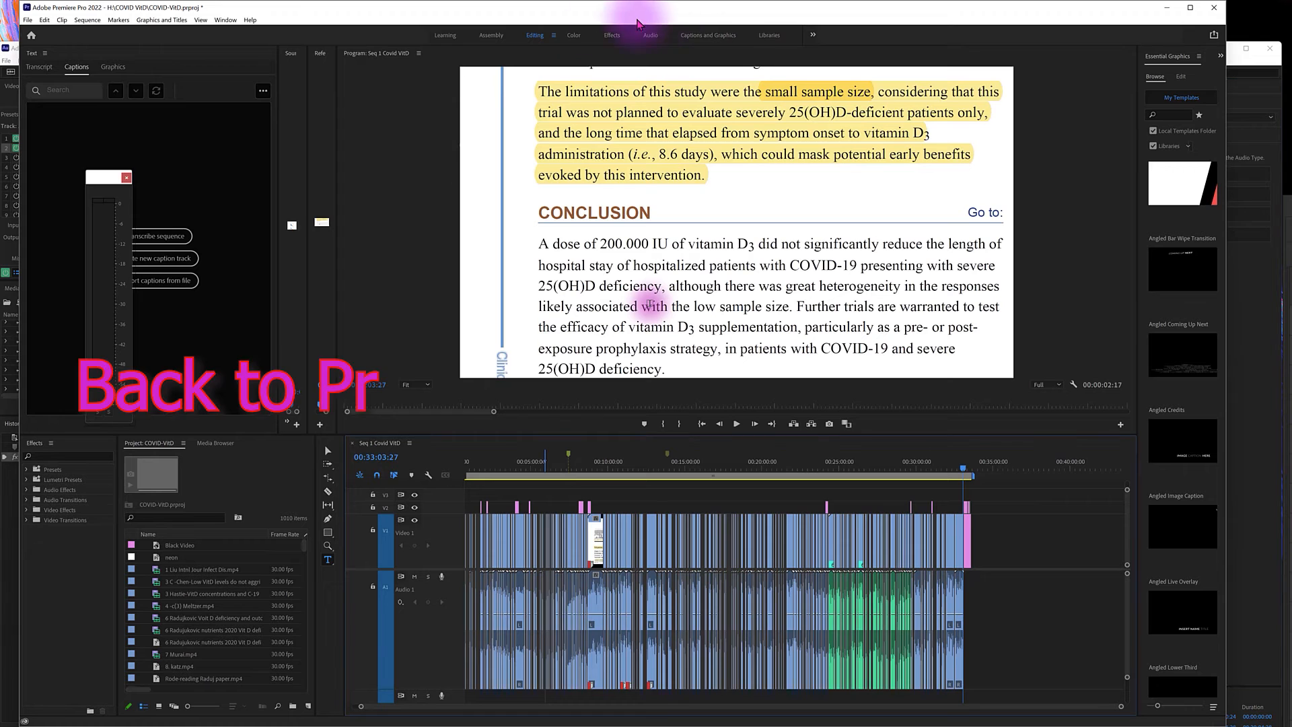
left_click(28, 20)
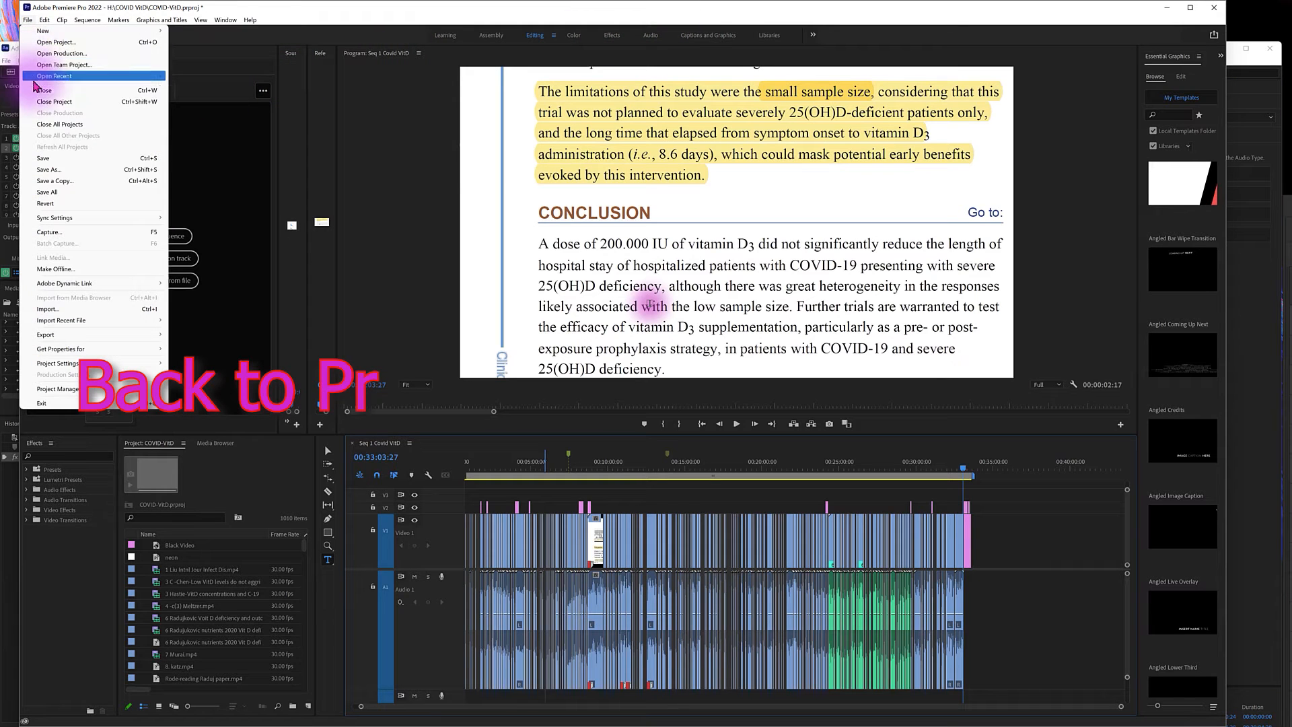
left_click(49, 171)
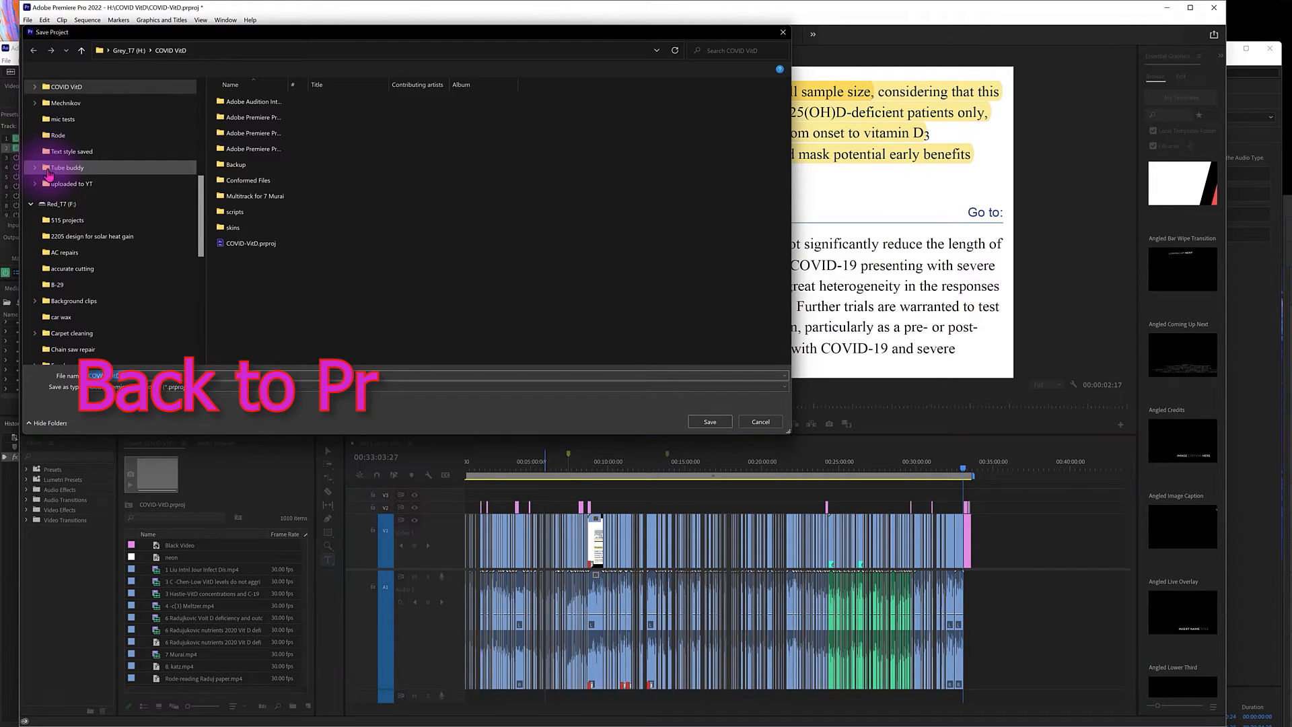
left_click(134, 376)
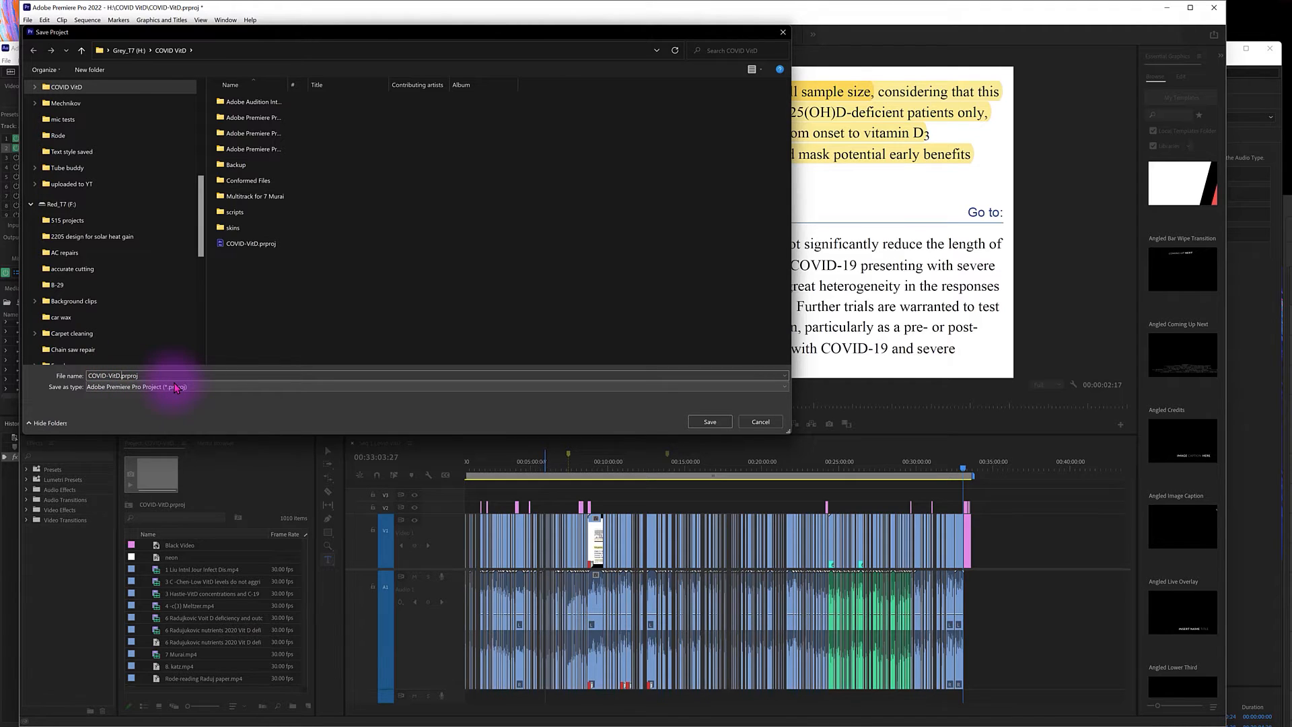
type("preAudition.")
left_click(711, 422)
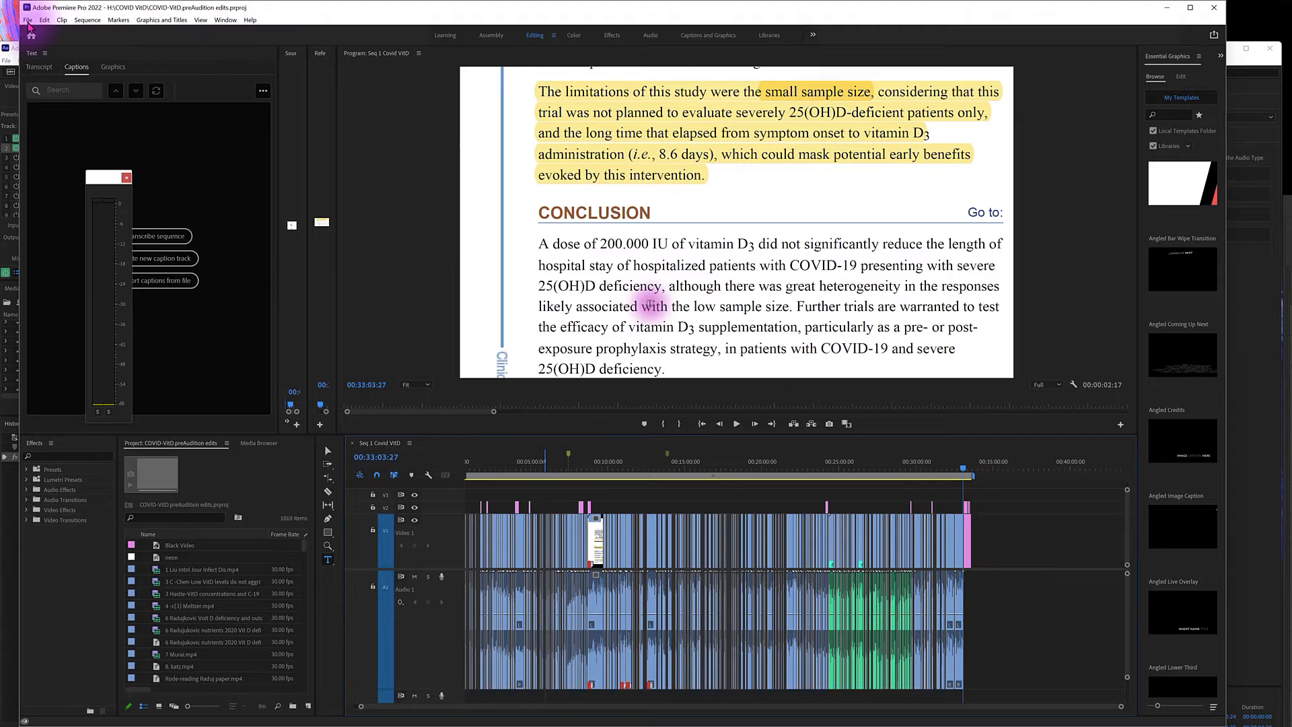
- Save the project again as COVID-VitD after Audition edits.prproj to hold the version with the Audition changes
left_click(27, 20)
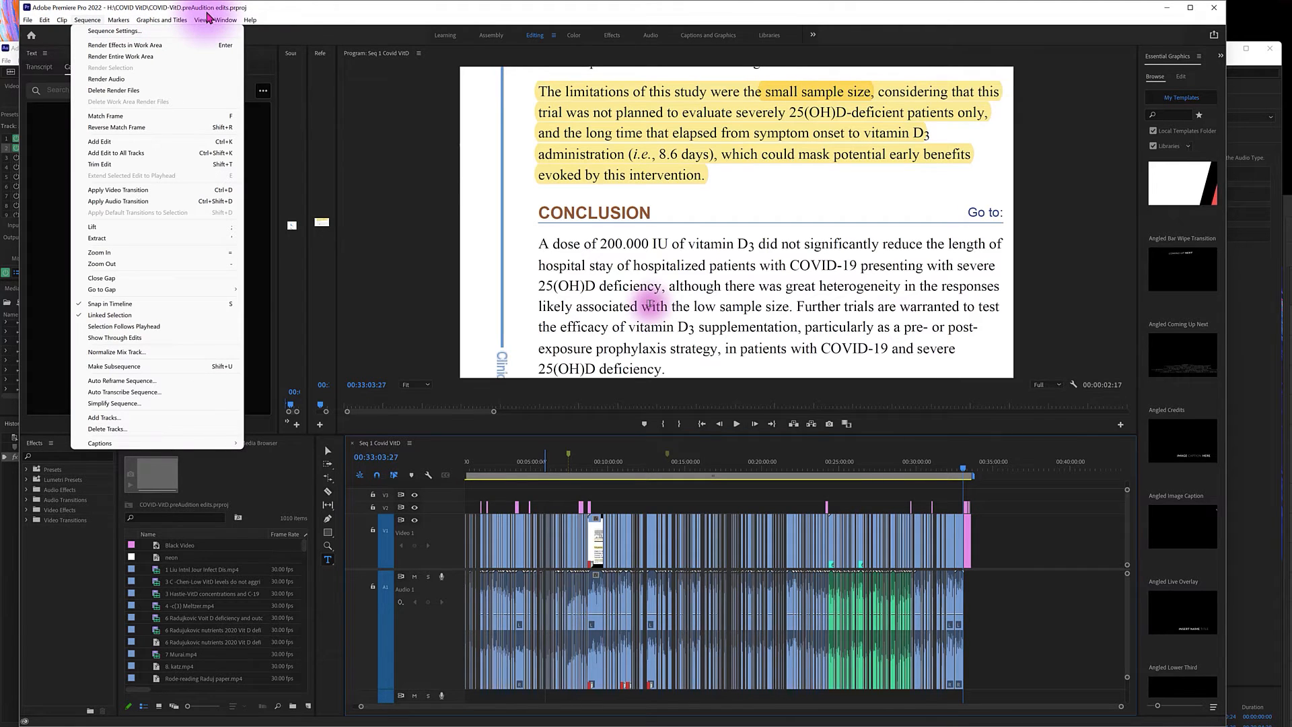
mouse_move(206, 17)
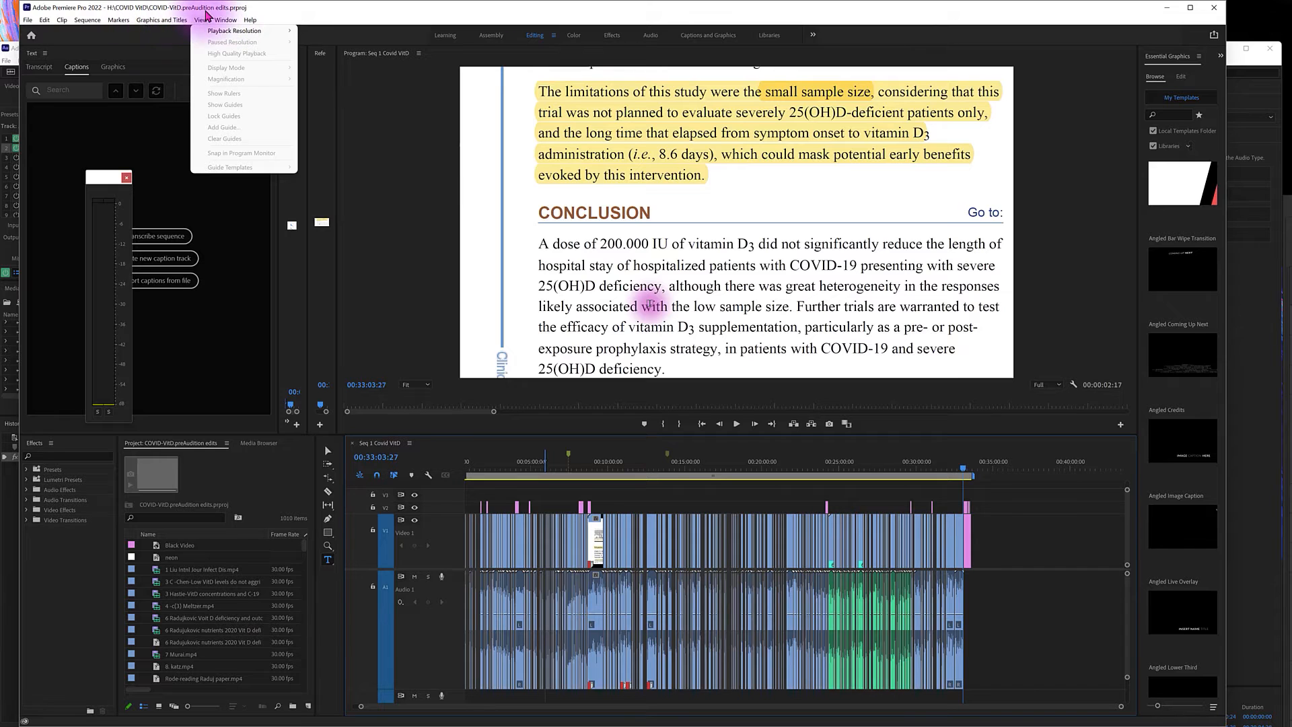
left_click(29, 25)
left_click(29, 25)
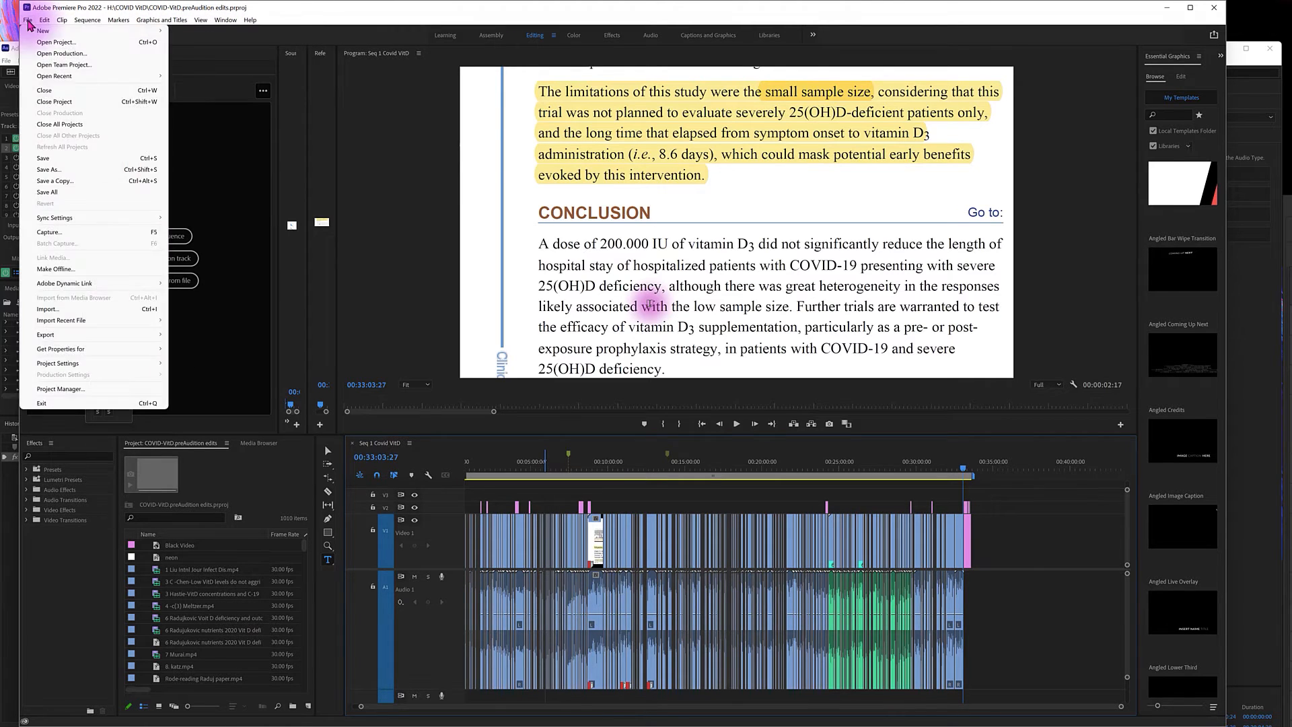
left_click(52, 173)
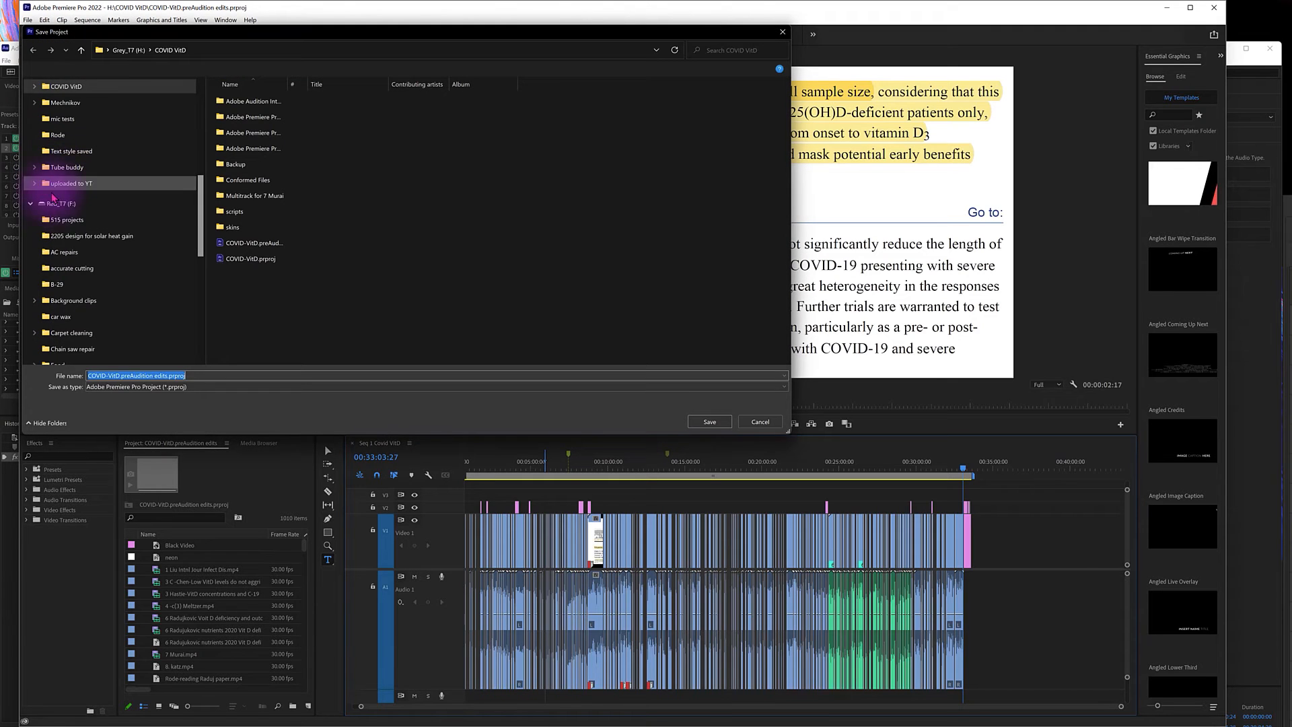
left_click(131, 376)
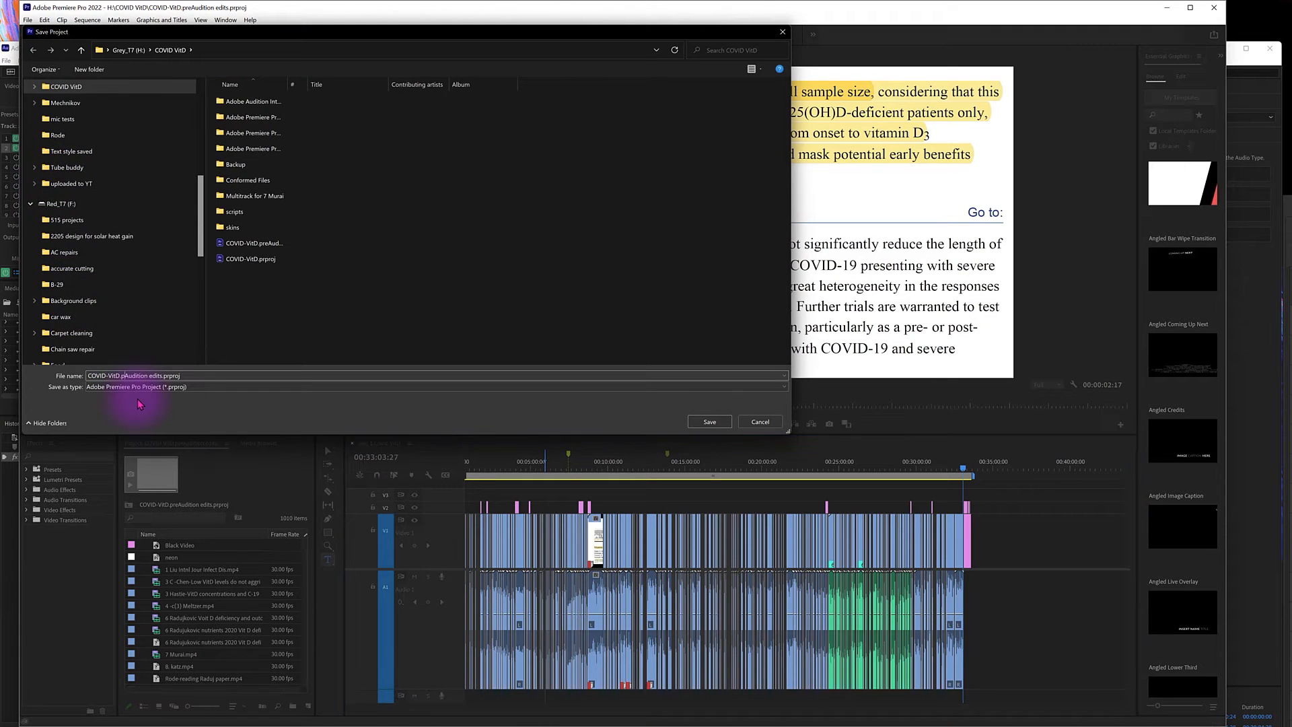
key("BackSpace")
key("BackSpace")
key("BackSpace")
type("after")
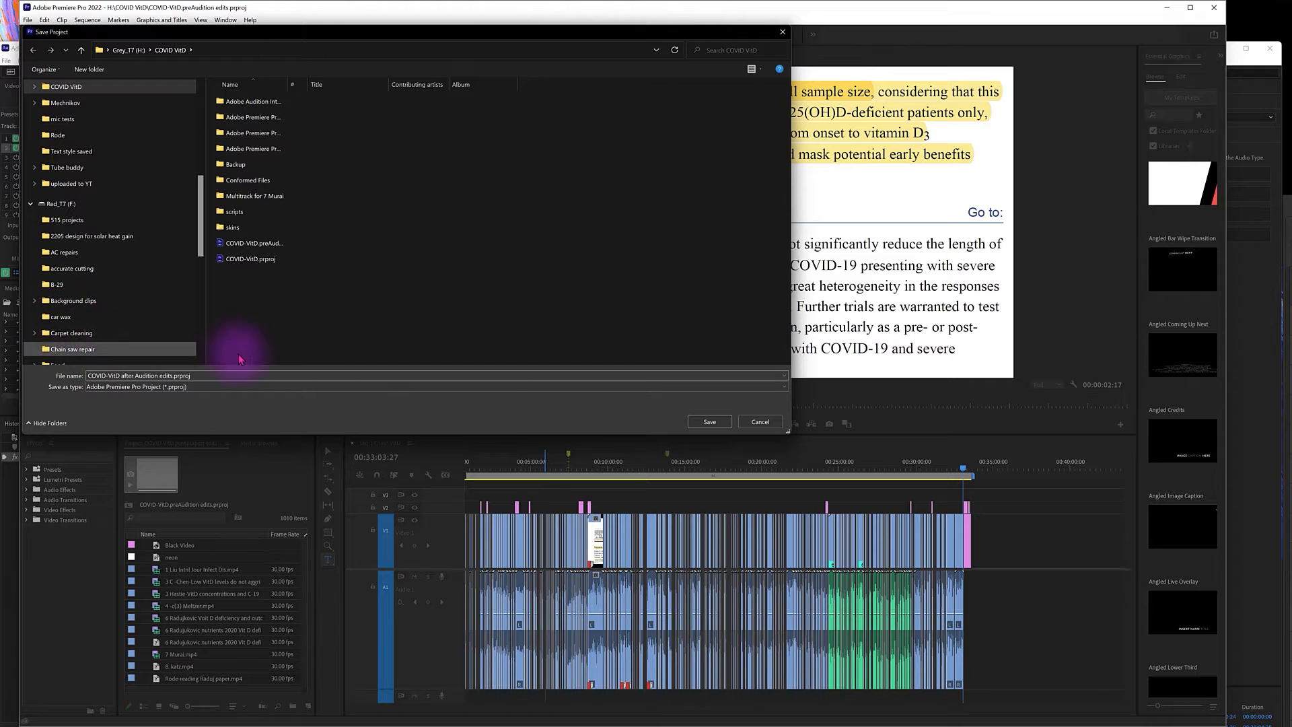
left_click(710, 422)
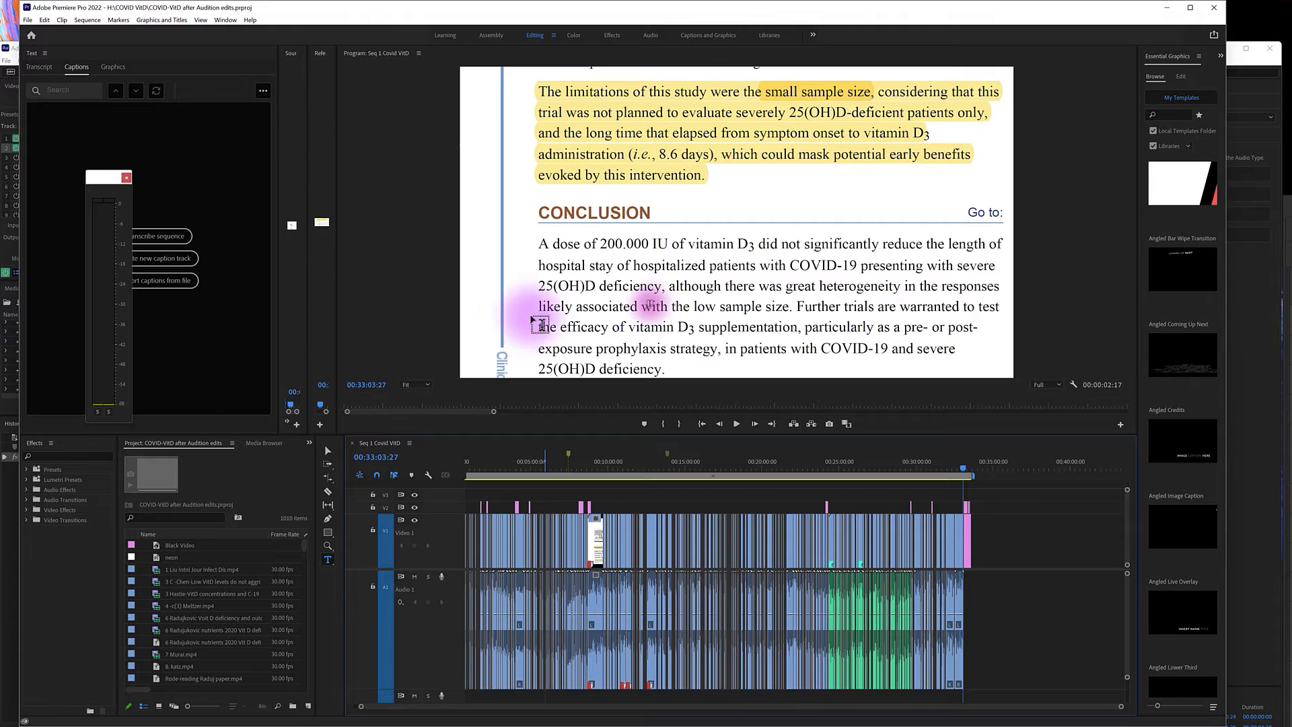
- In Adobe Audition, enable export for Match Loudness and accept the Wave PCM export settings with H:\COVID VitD as location
left_click(1253, 81)
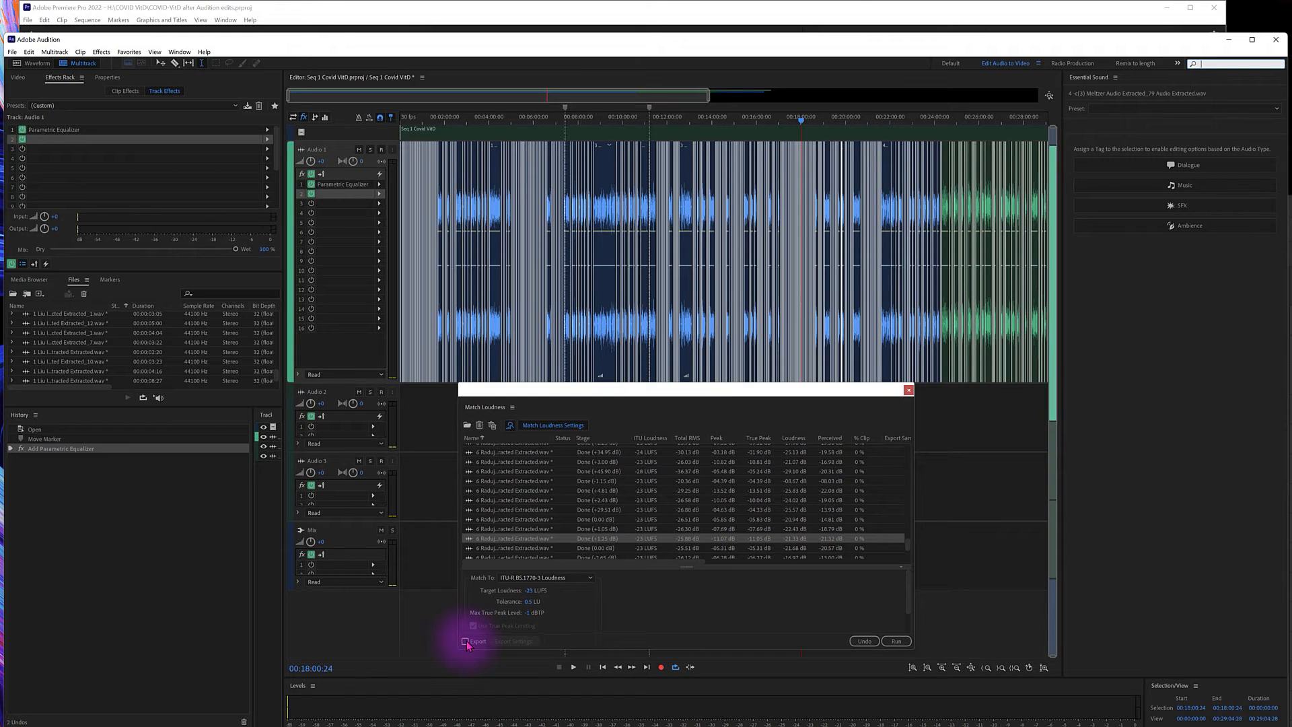
left_click(466, 641)
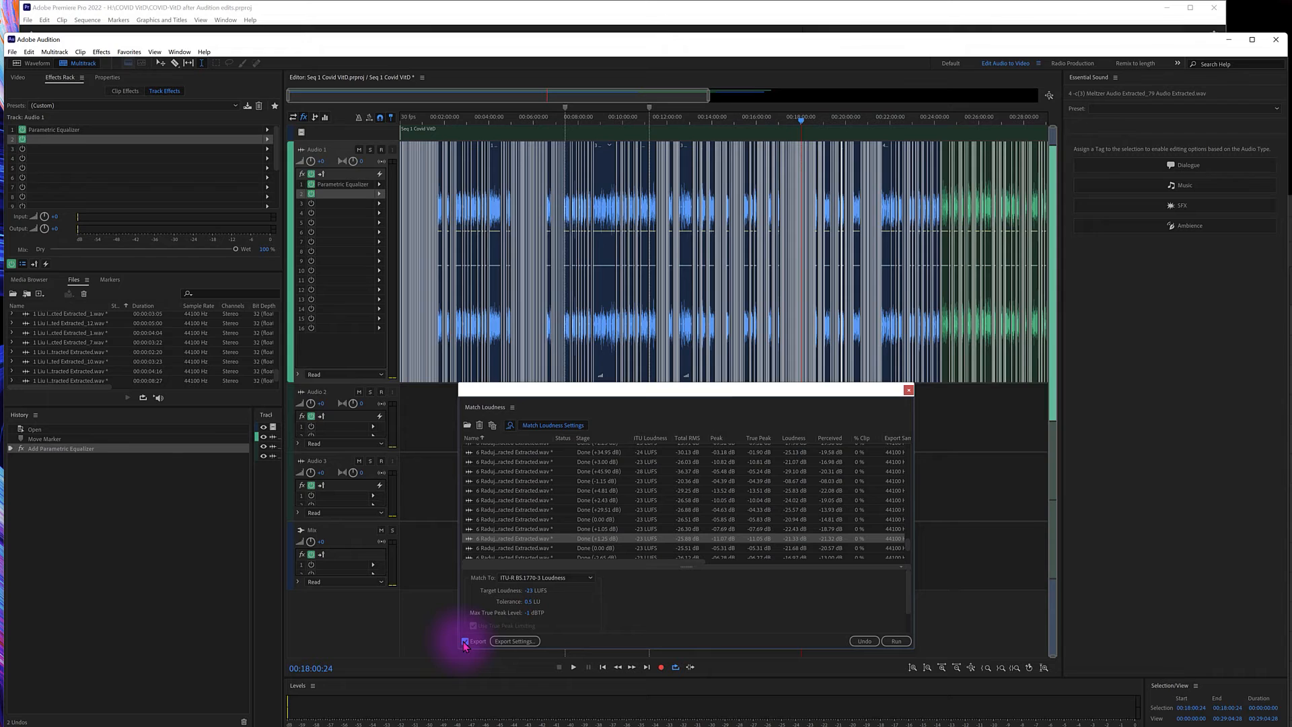
left_click(515, 642)
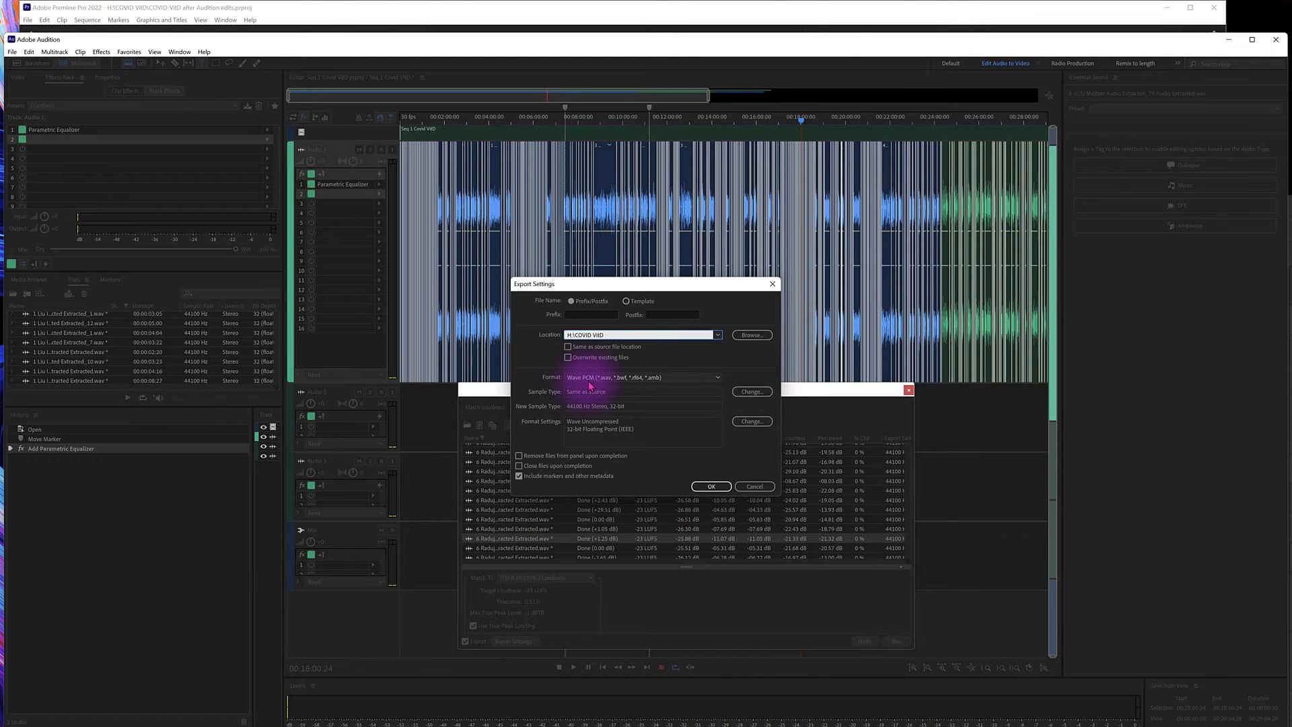
left_click(710, 487)
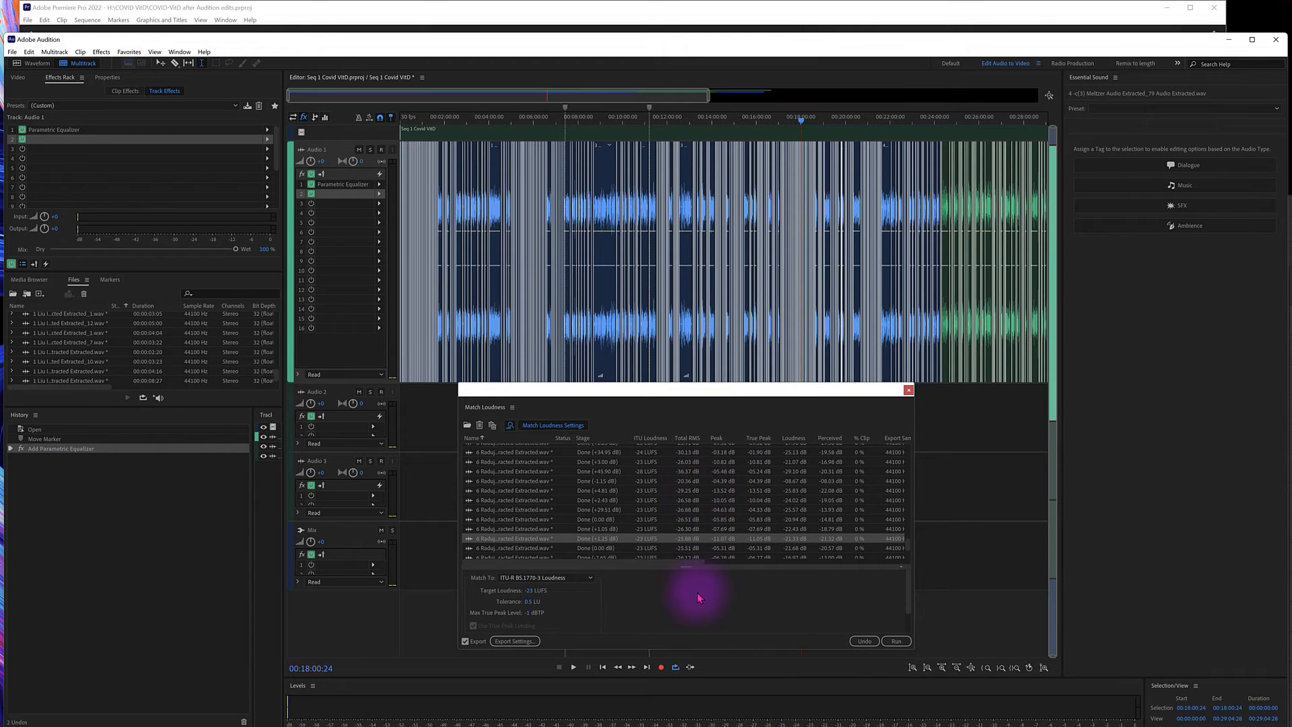
- Save the multitrack session as Seq 1 Covid VitD.prproj.sesx, including the changes to all its modified audio files
left_click(12, 52)
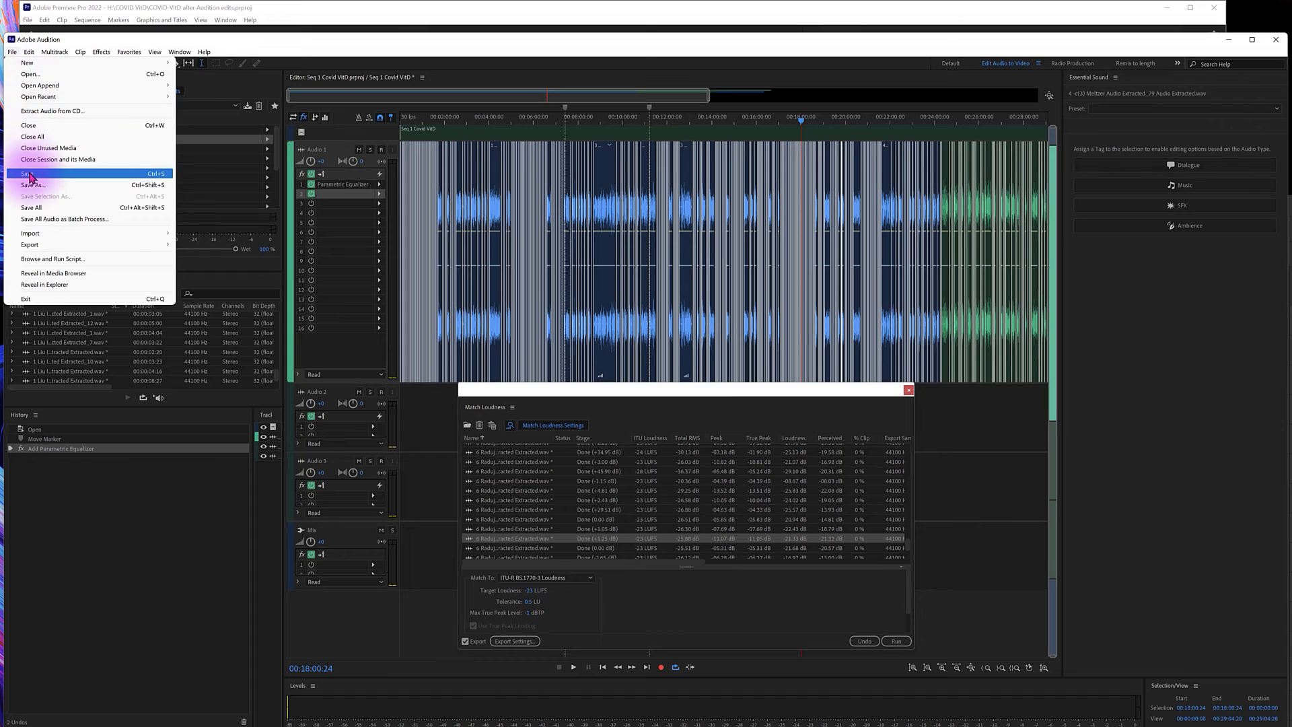
left_click(30, 175)
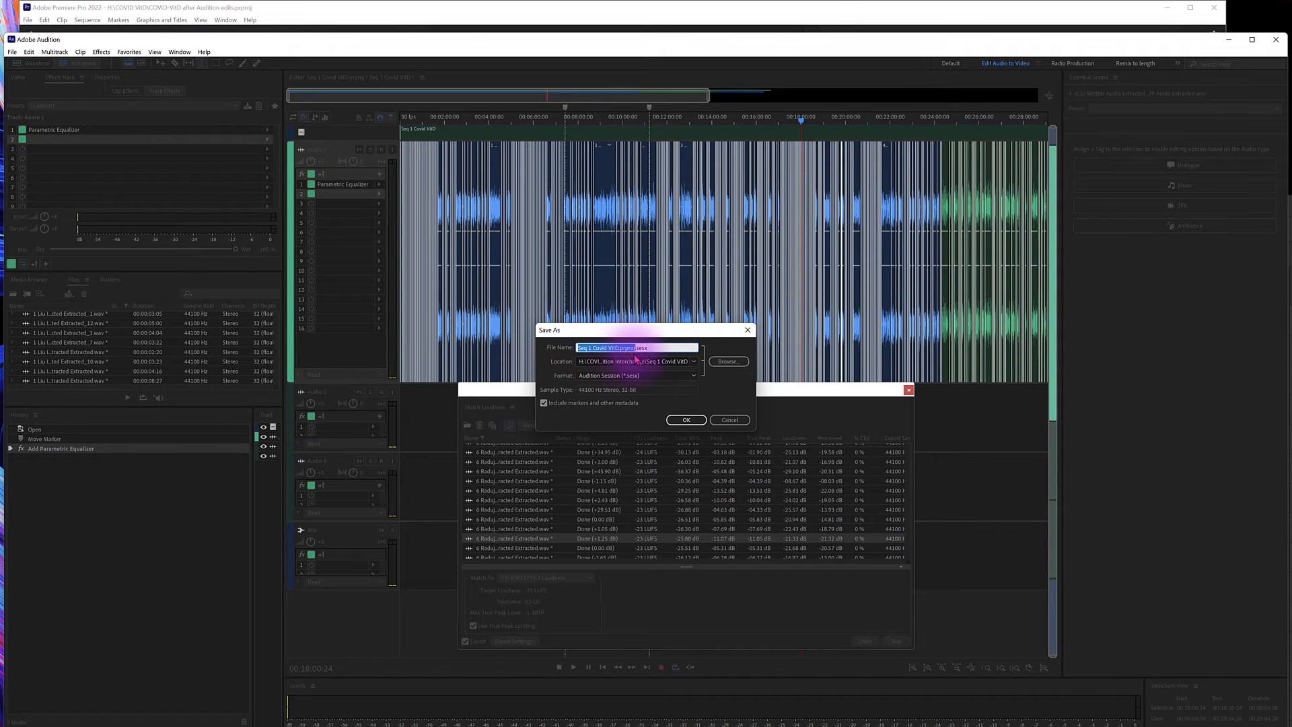
left_click(686, 421)
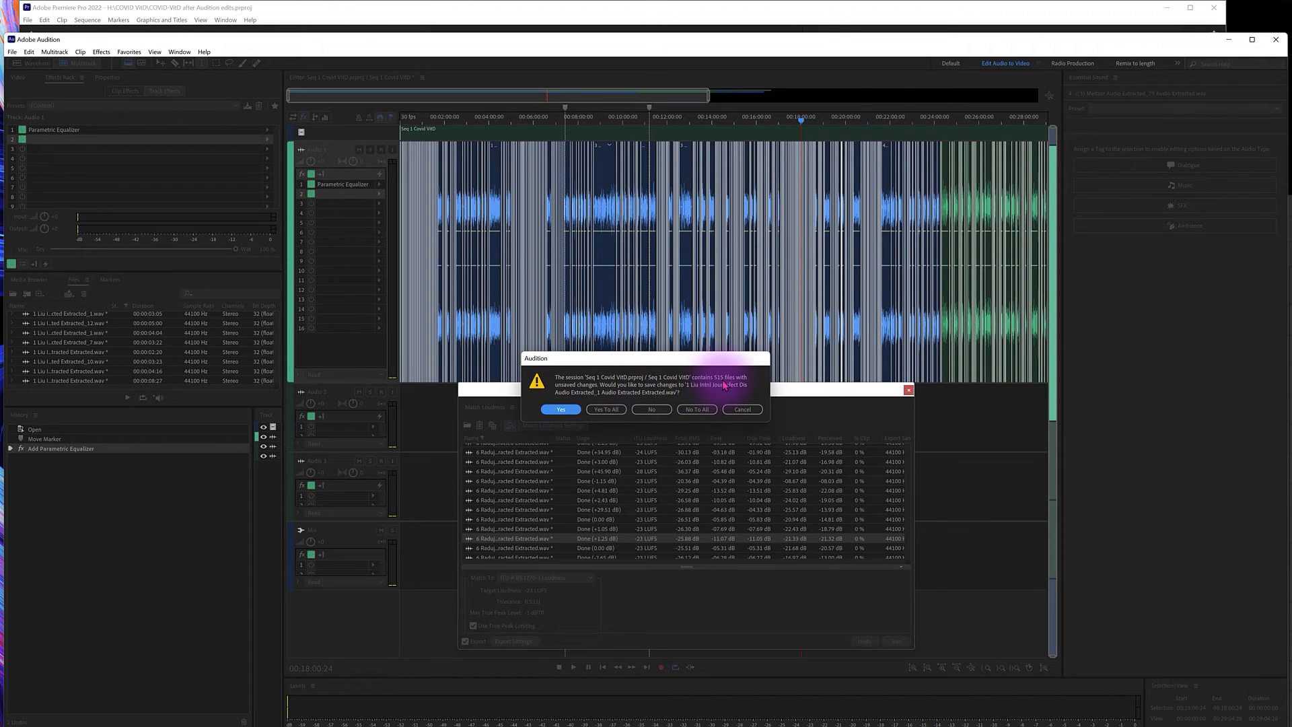
left_click(611, 412)
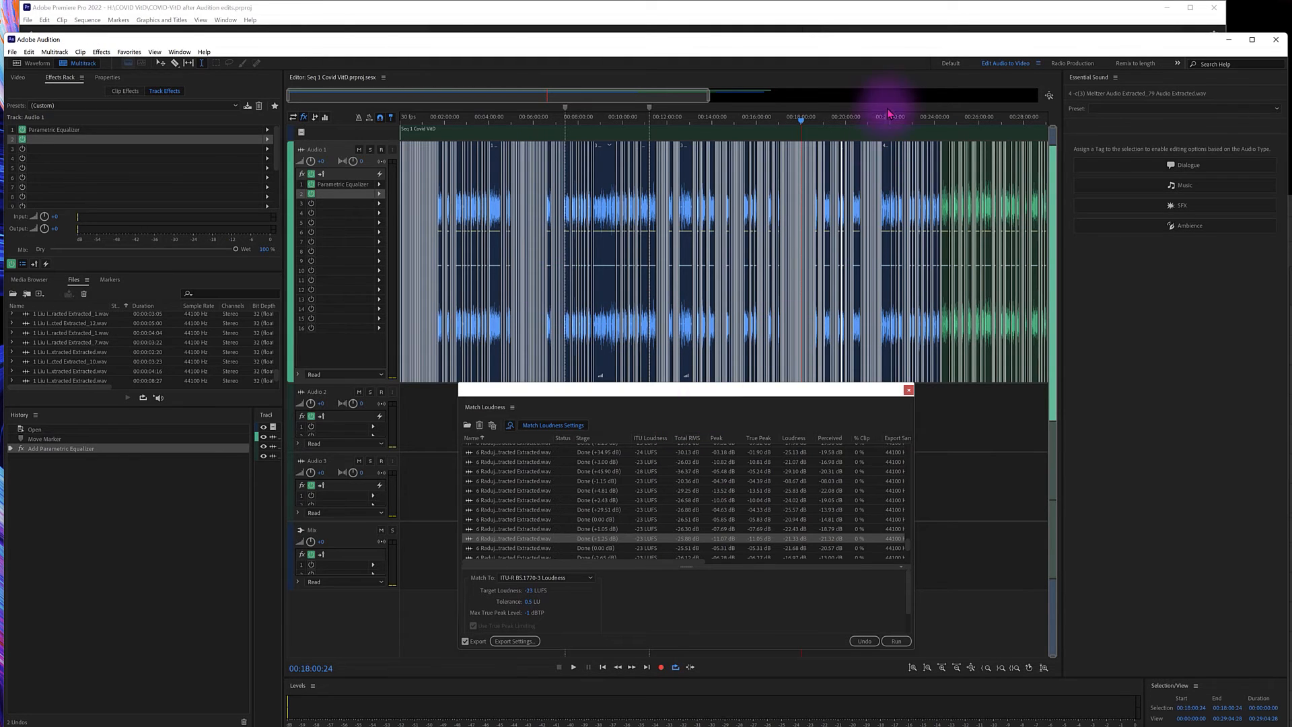
- Play the end of the sequence in Audition and in Premiere Pro to compare the audio levels and waveforms
left_click(848, 18)
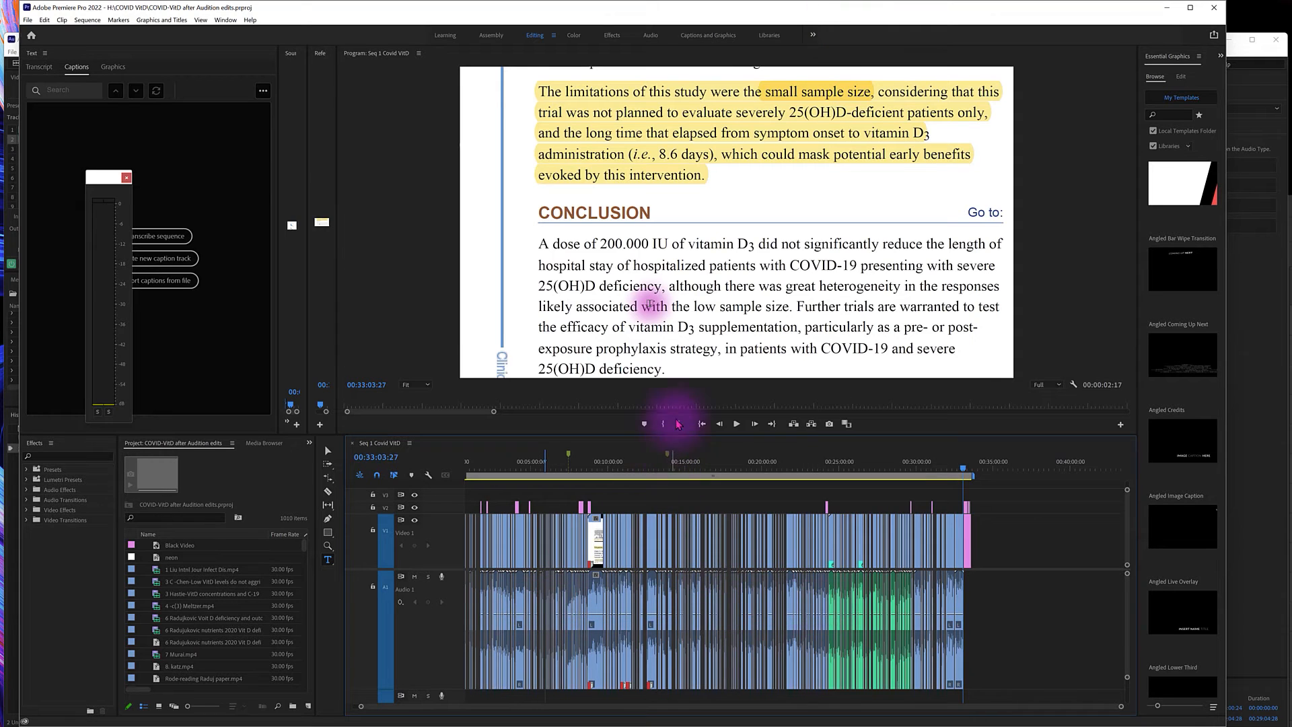
left_click(736, 425)
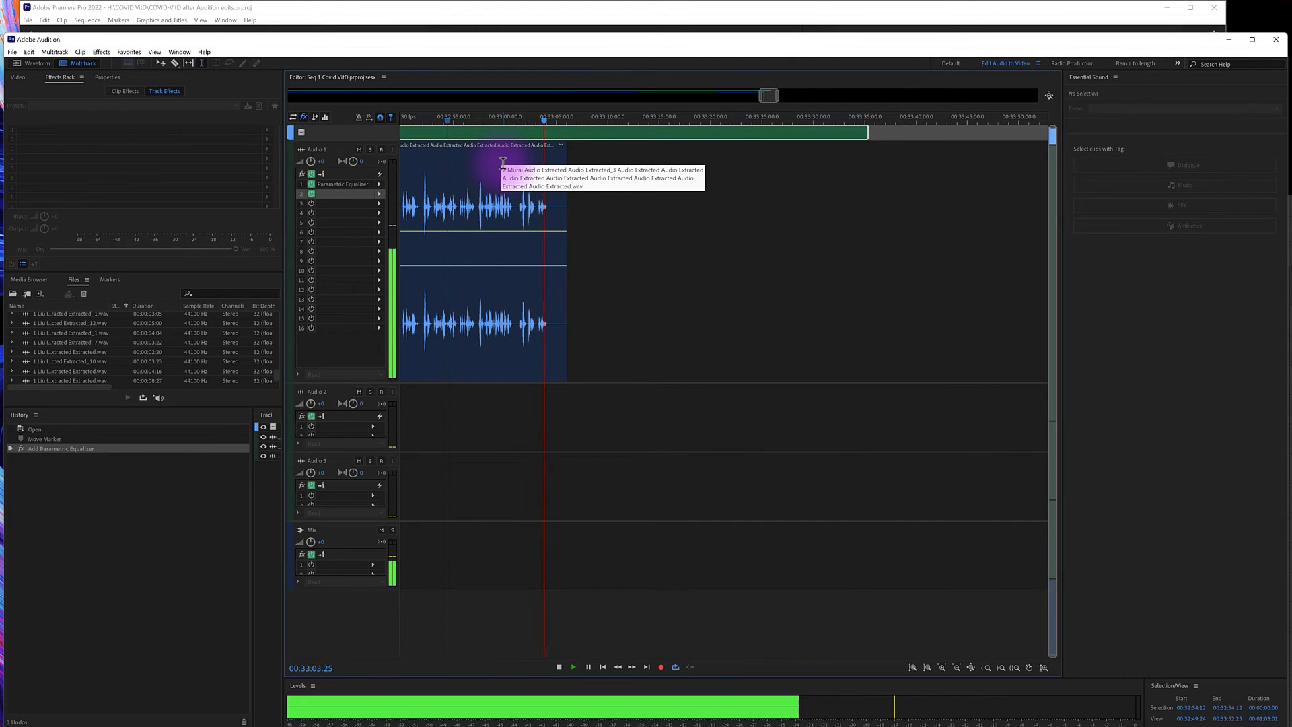
key("space")
left_click(1122, 14)
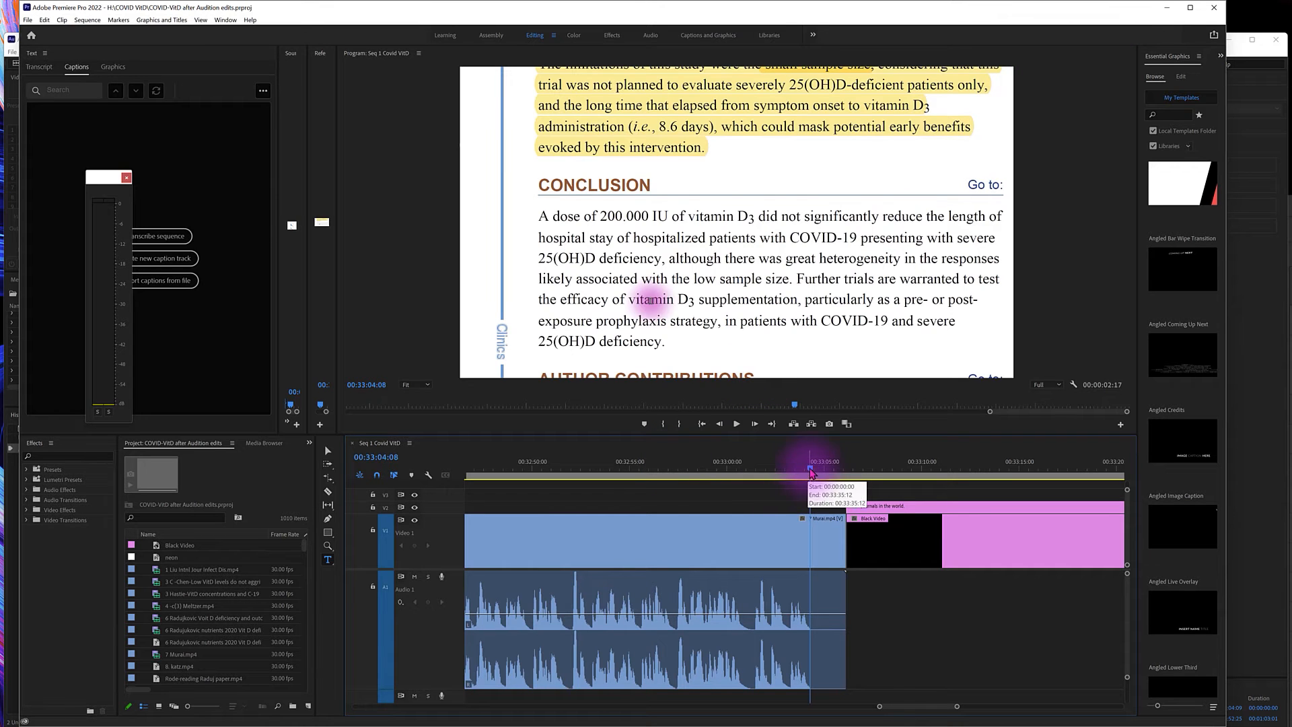
left_click(751, 466)
key("space")
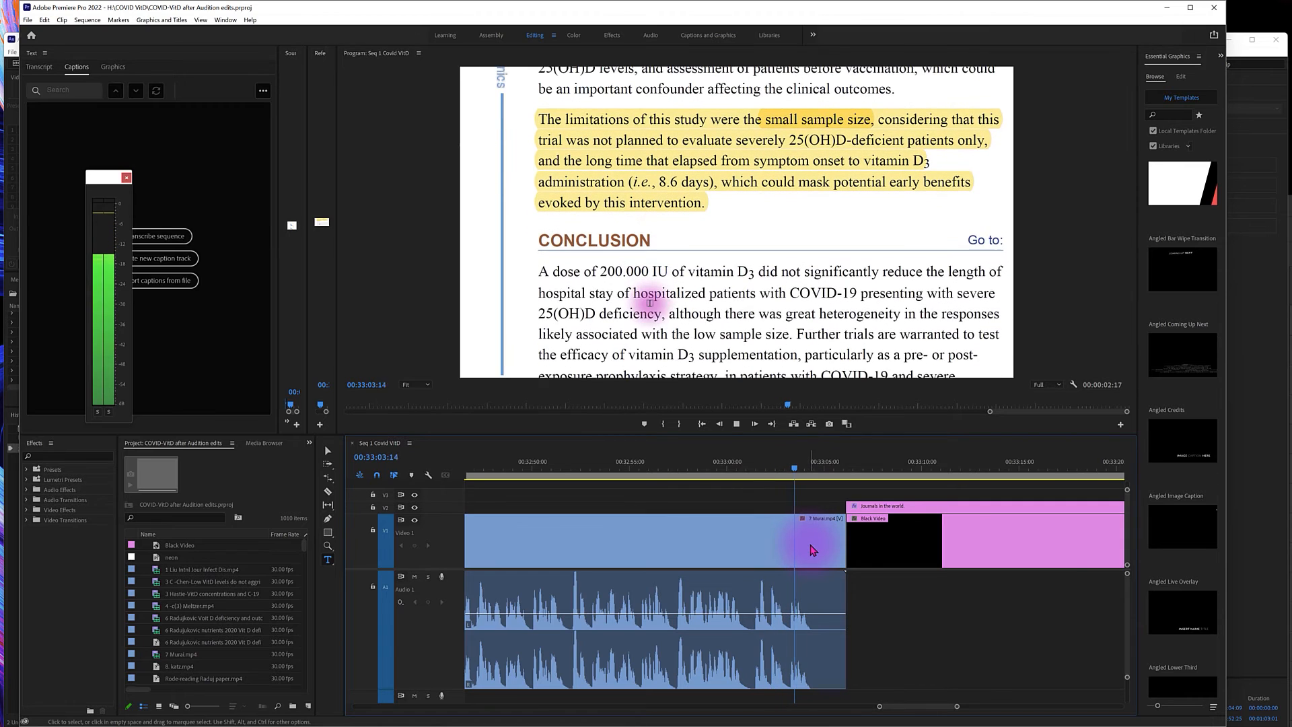
key("space")
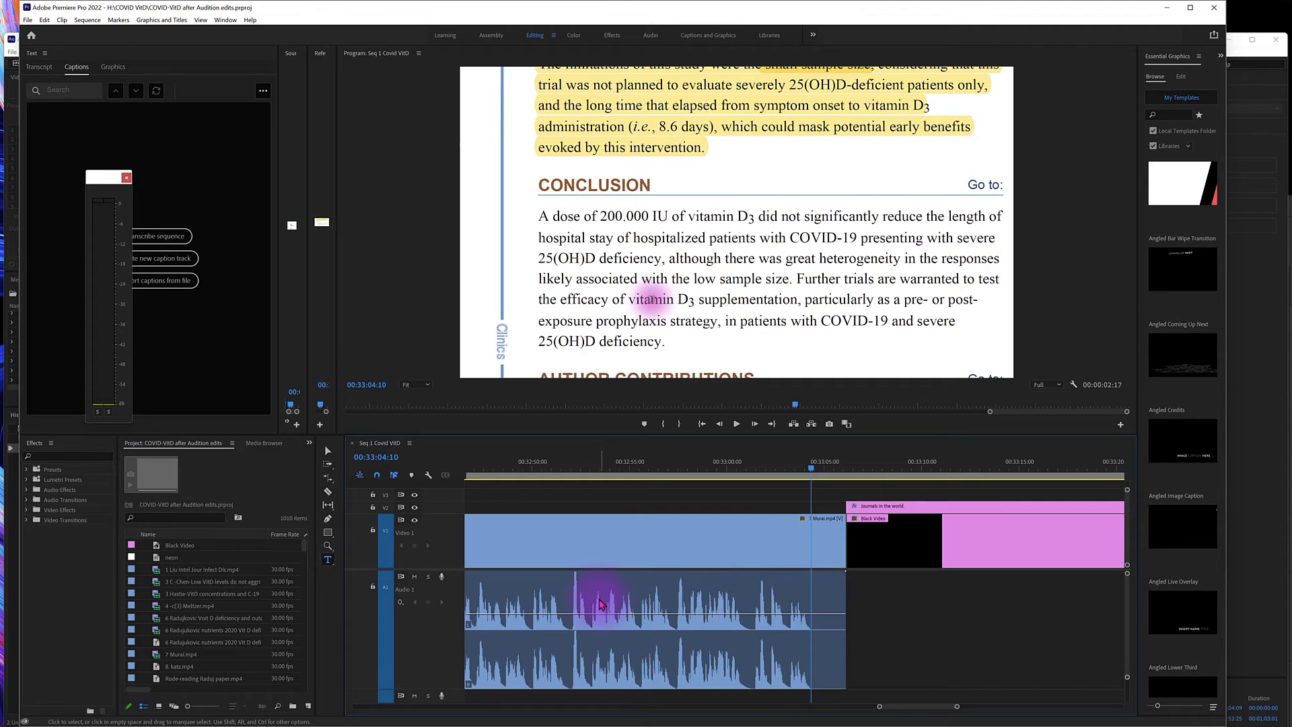
- From Adobe Audition, export the session to Premiere Pro with each track as a stem at 44100 Hz, choosing another save location
left_click(16, 68)
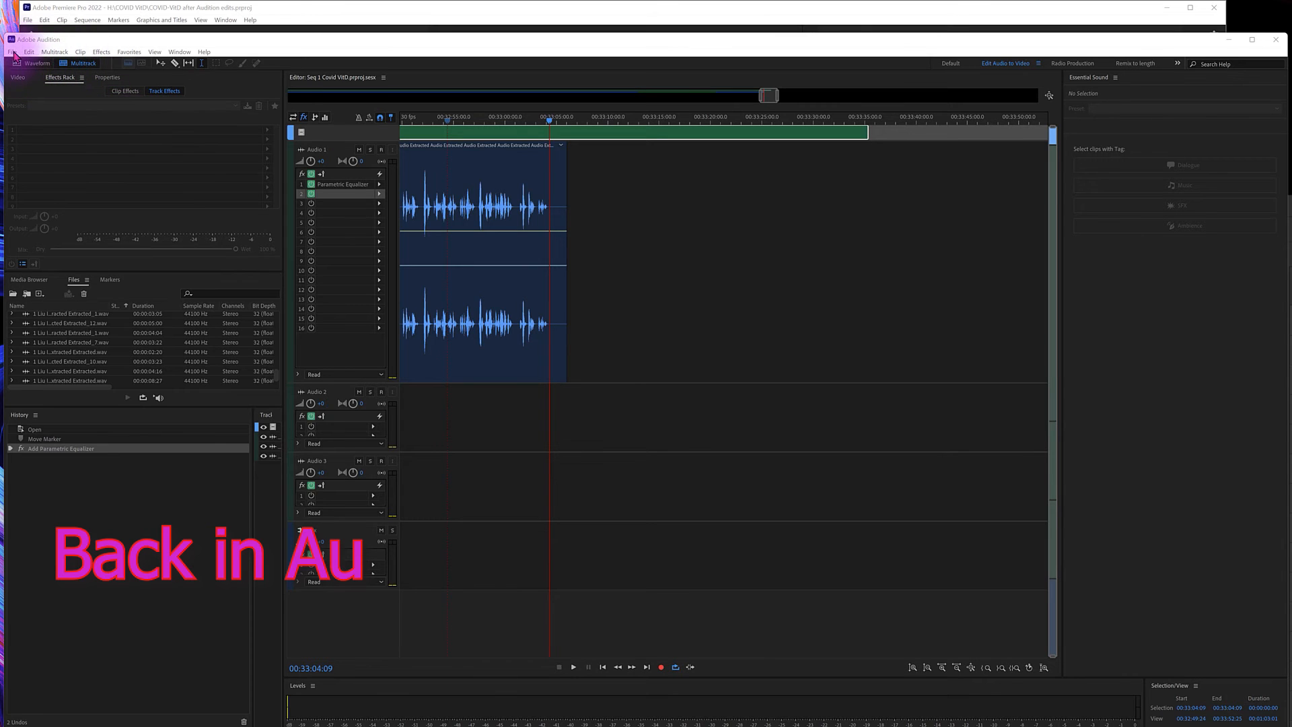
left_click(94, 42)
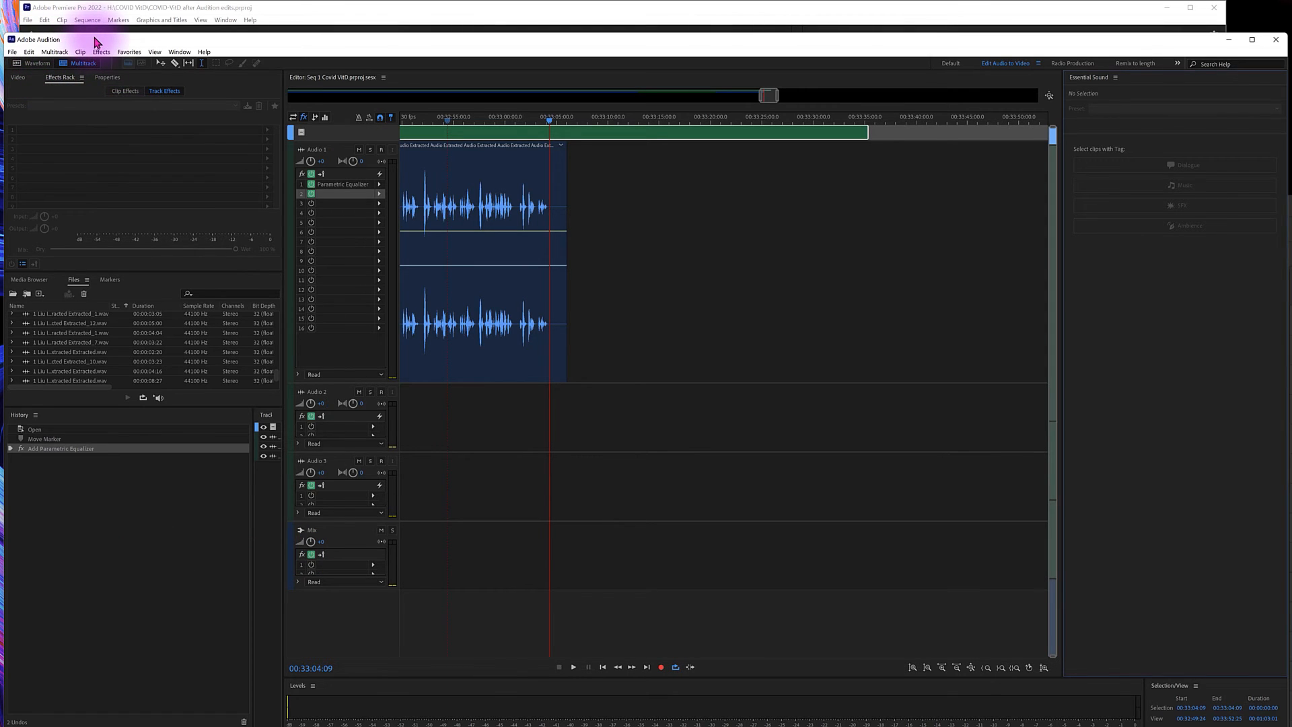
left_click(13, 54)
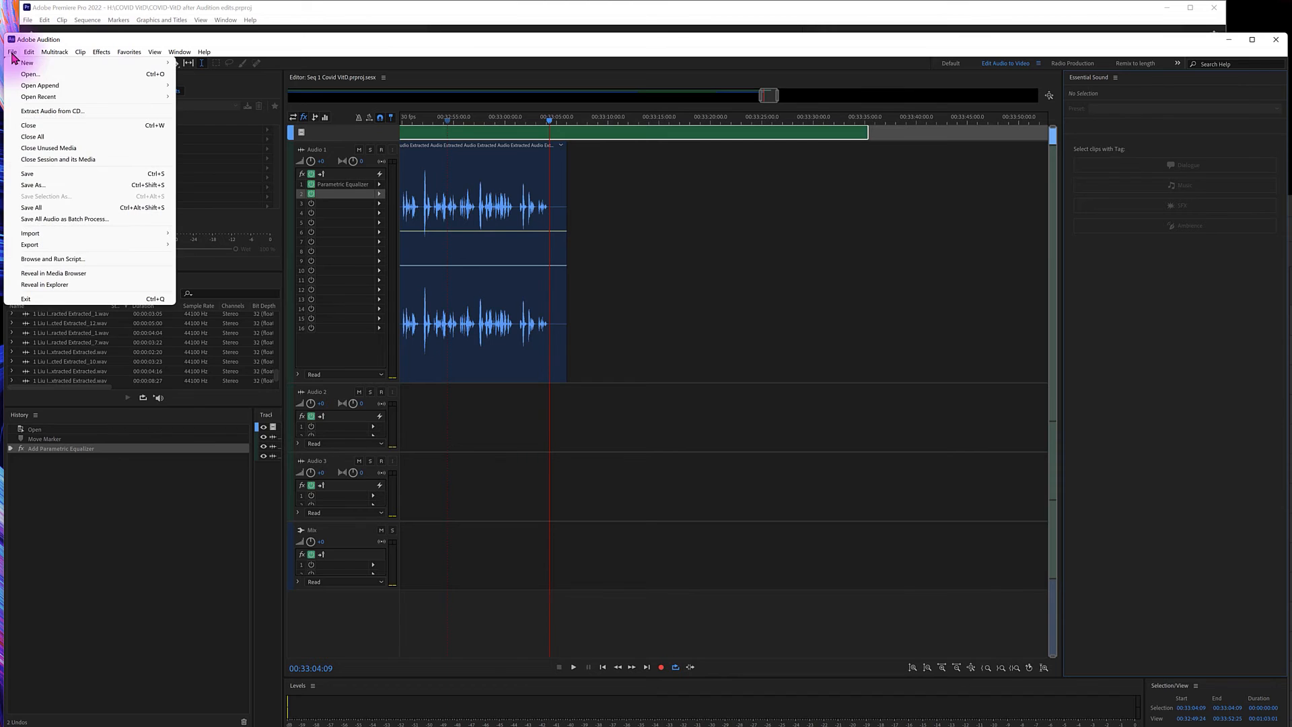
mouse_move(66, 247)
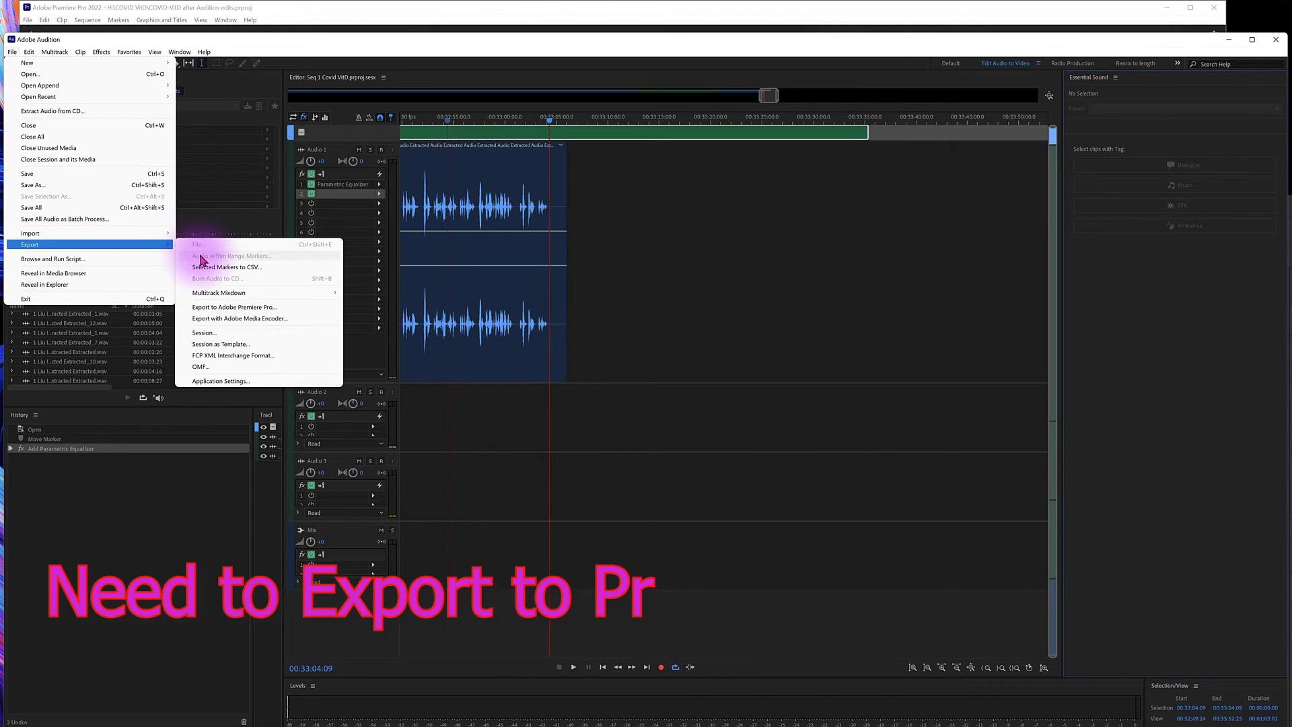
left_click(243, 308)
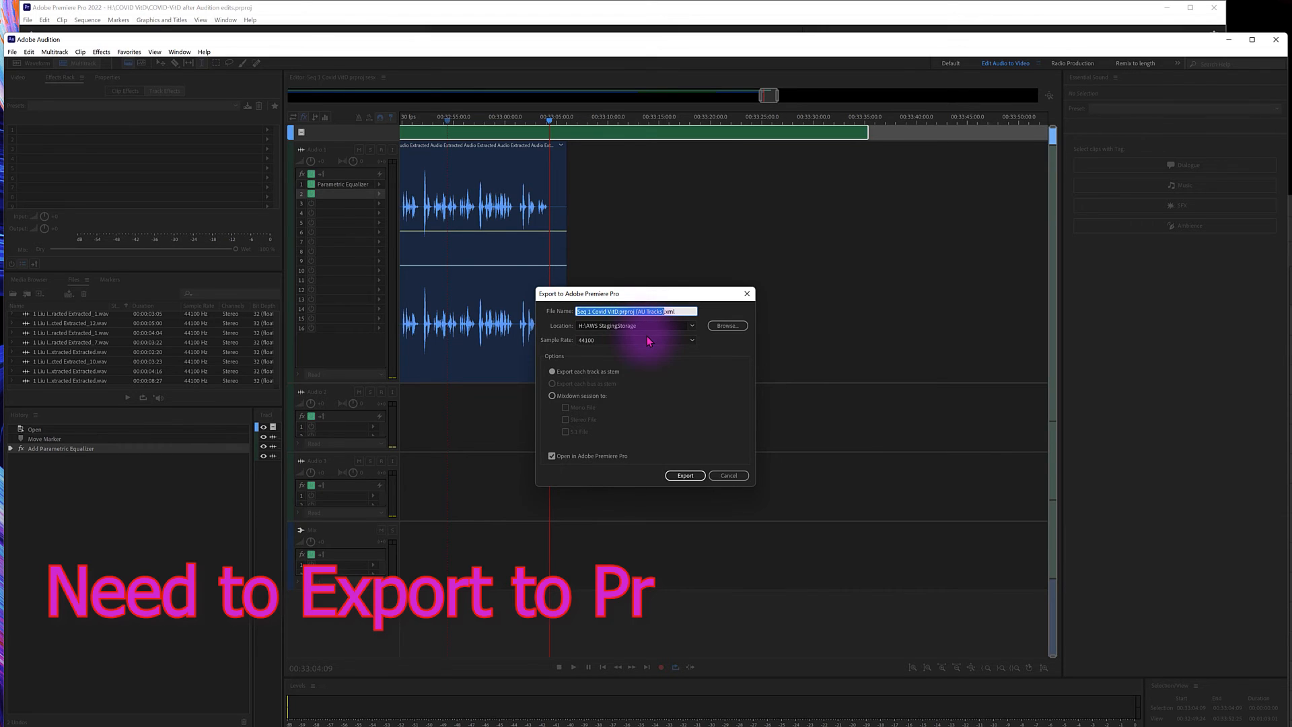
left_click(691, 326)
left_click(606, 370)
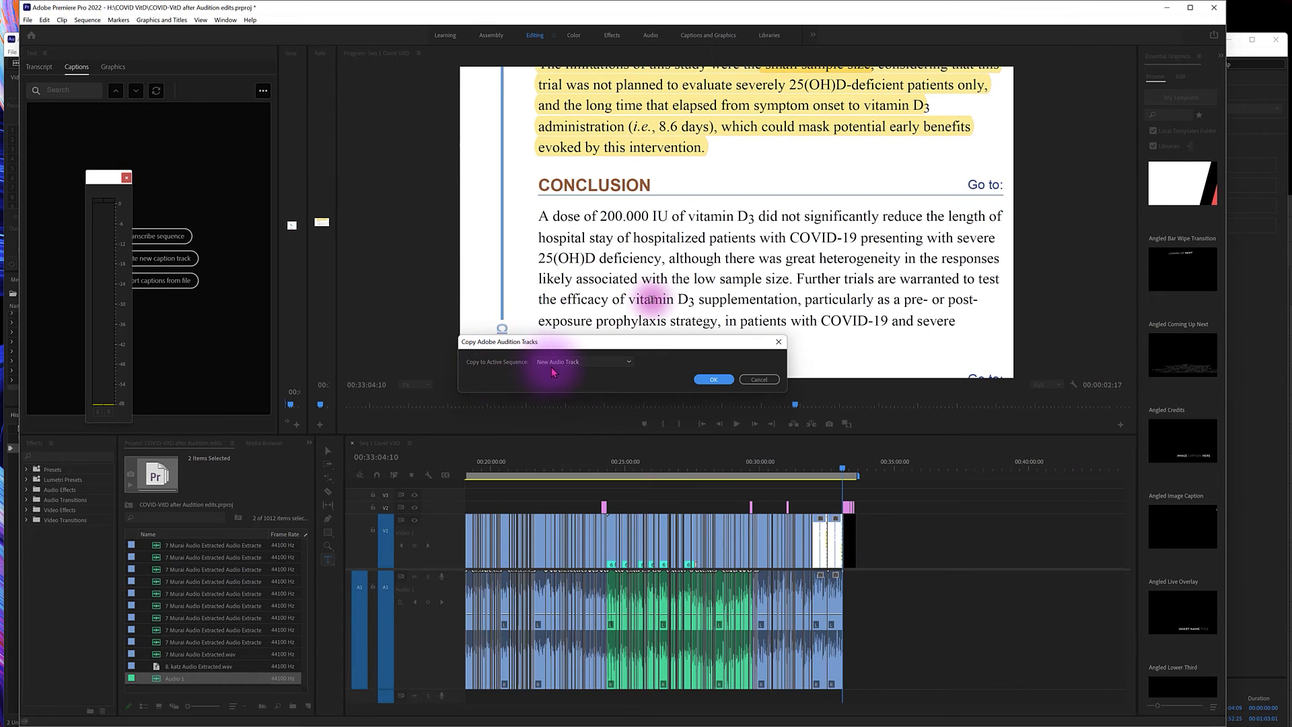
- In Premiere Pro, copy the exported Audition track into the active sequence on Audio 2
left_click(630, 364)
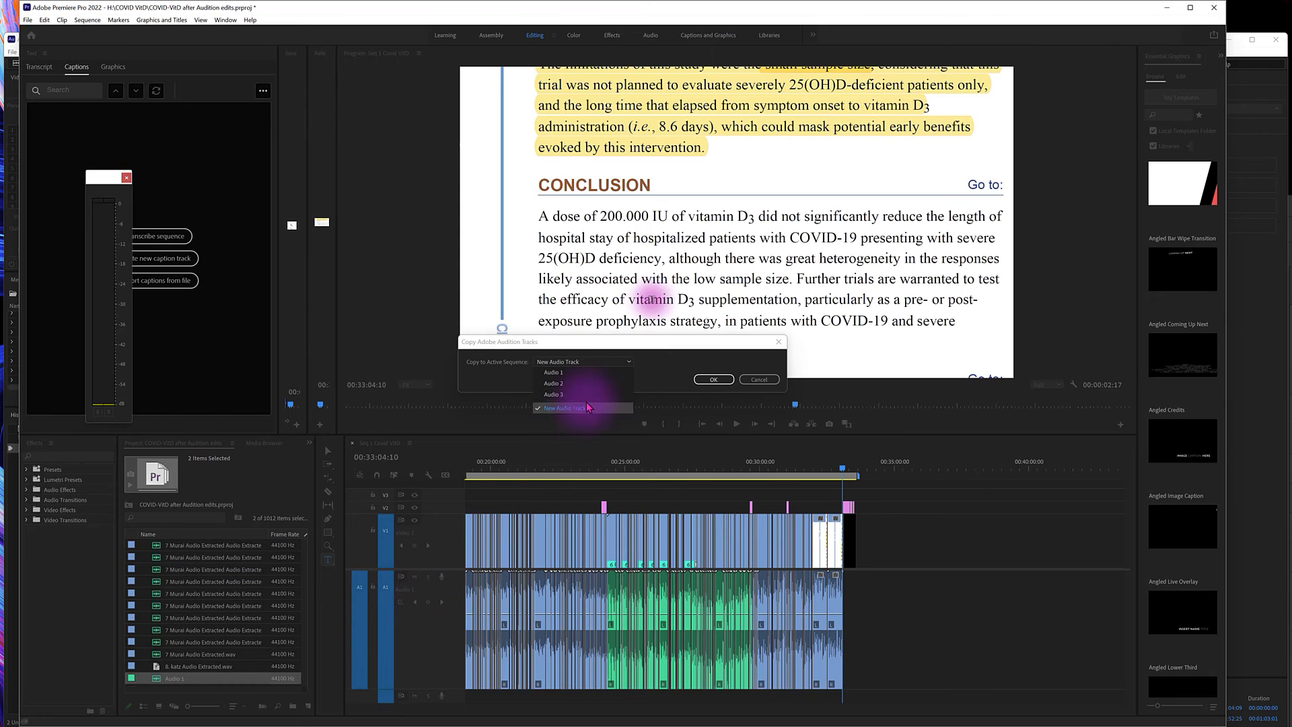
left_click(542, 384)
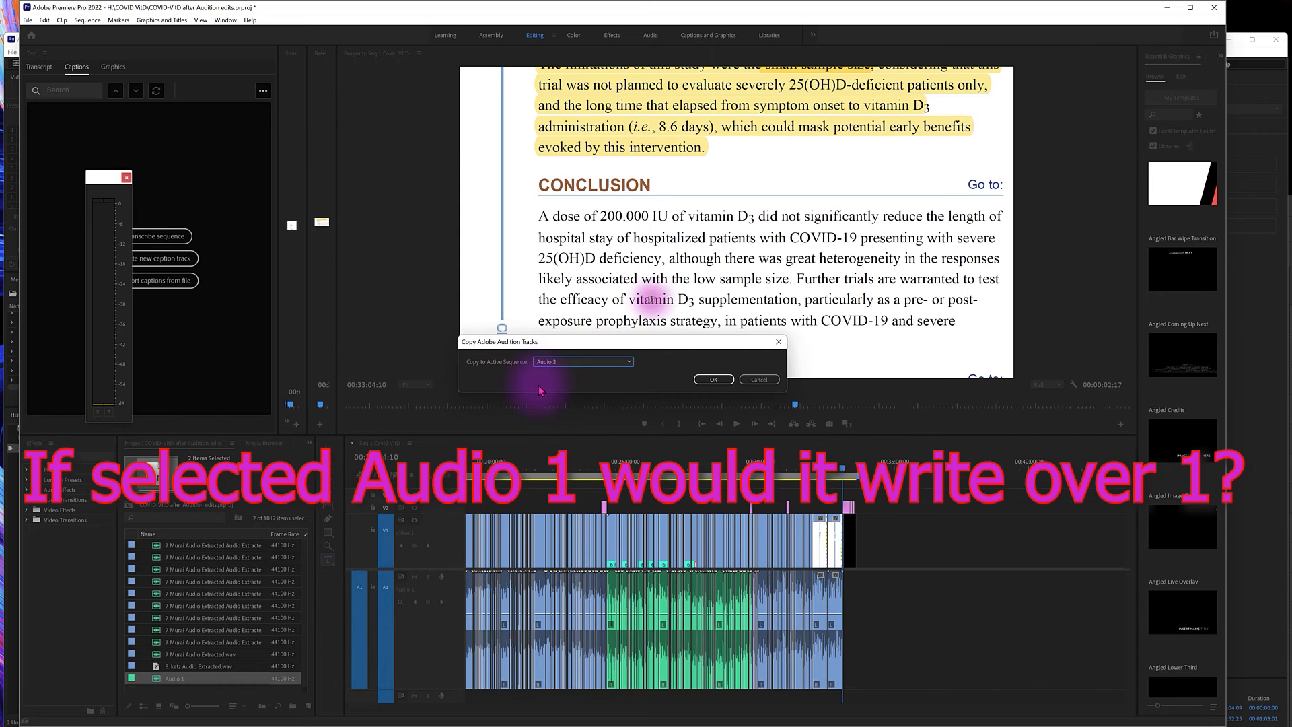
left_click(725, 379)
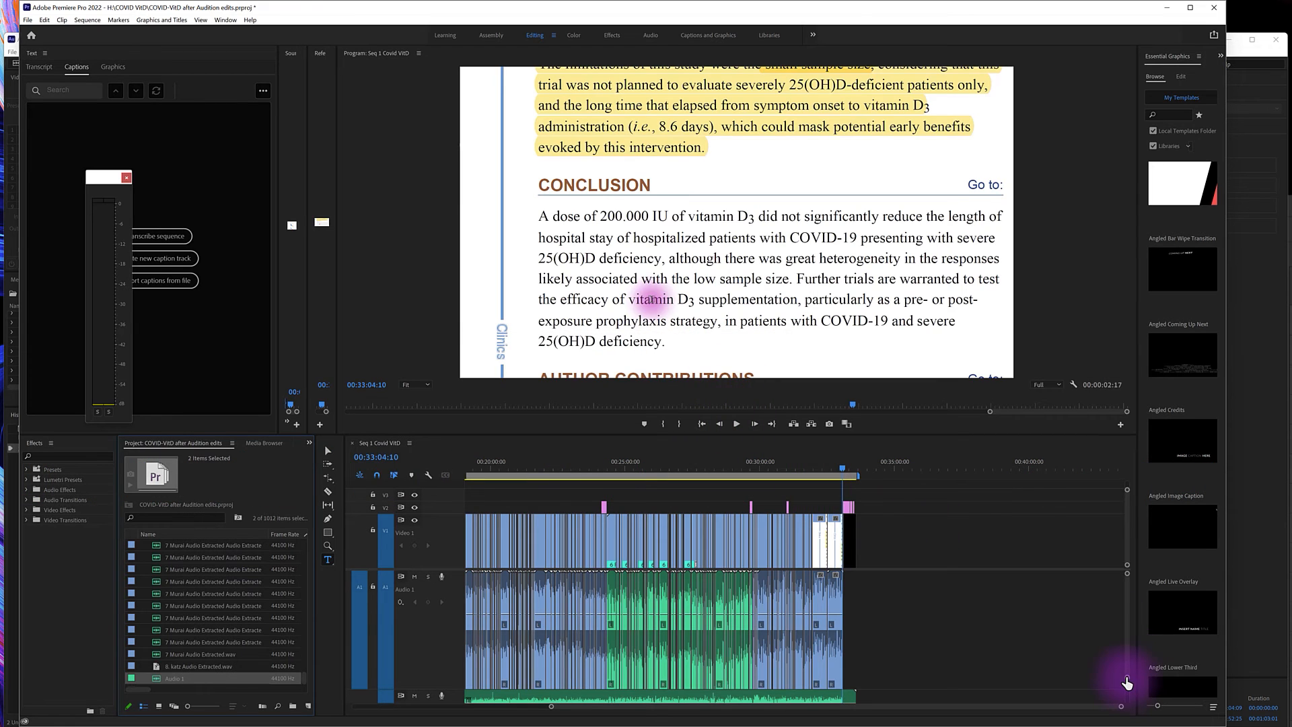
- Enlarge the timeline area and the Audio 2 track height to compare its waveform closely with Audio 1 around 00:31:40:16
left_click_drag(1127, 678, 1127, 691)
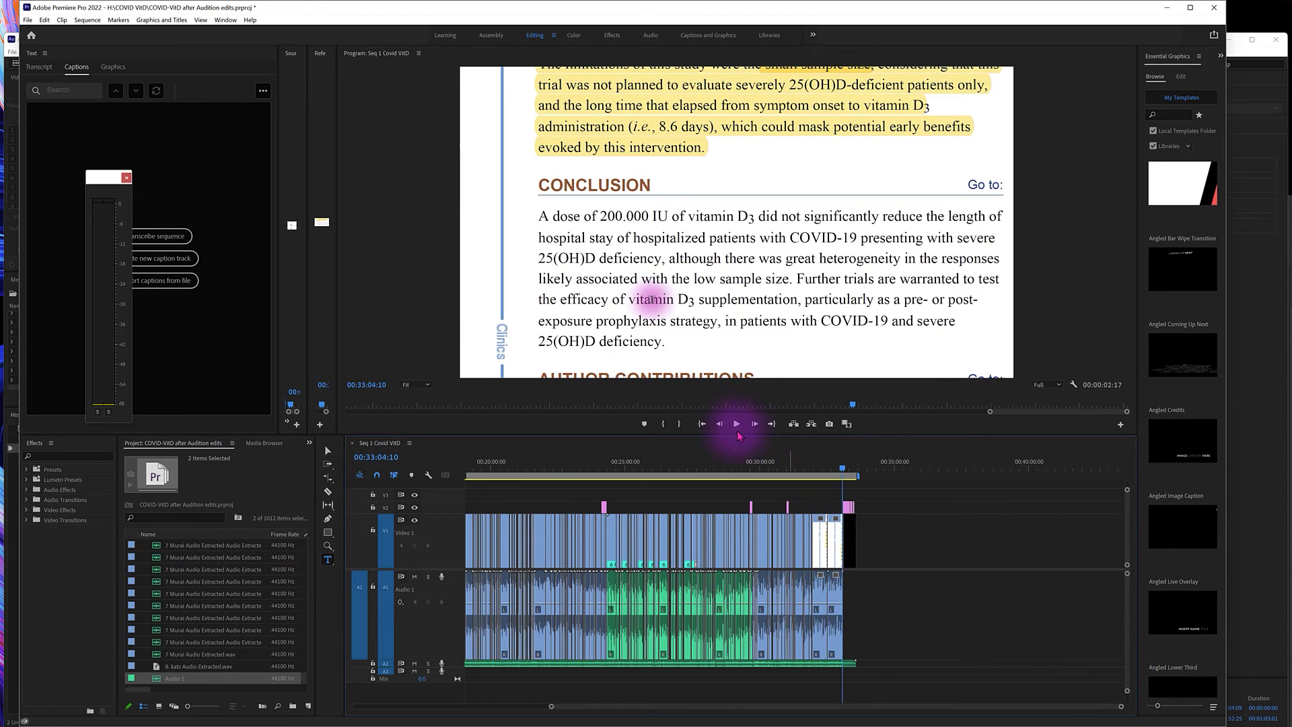
left_click_drag(727, 433, 701, 314)
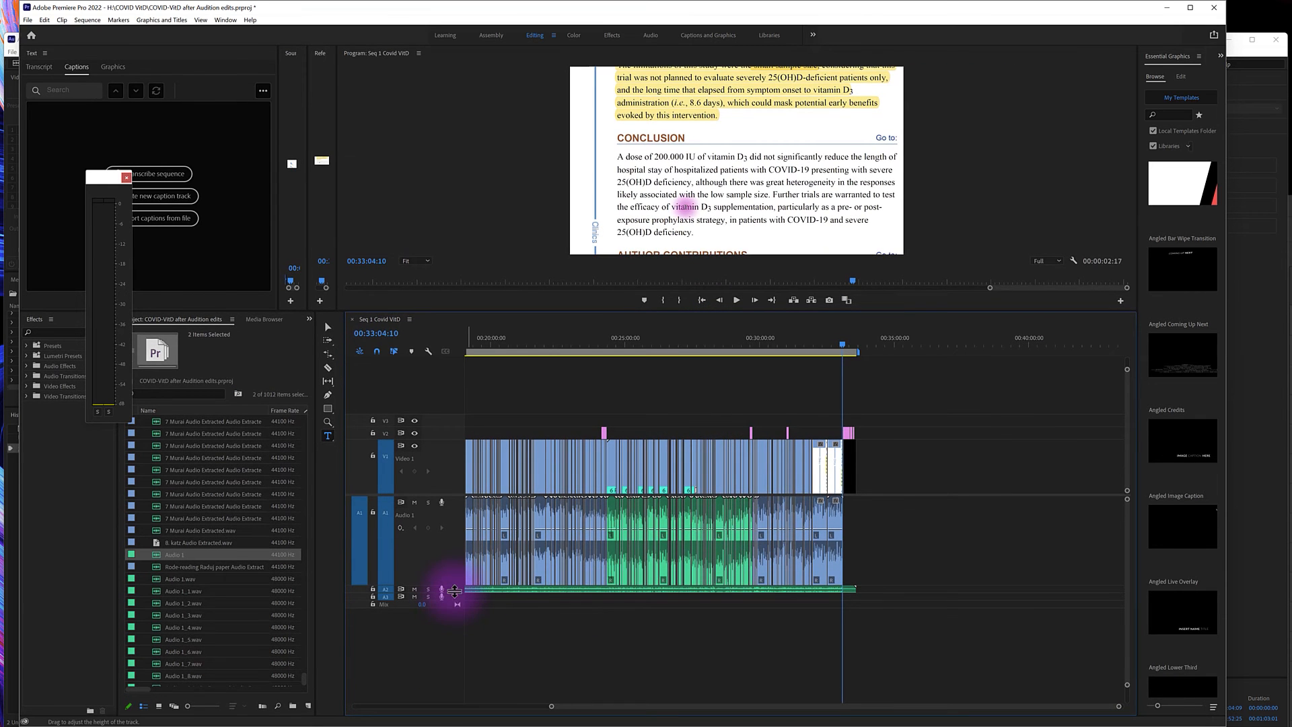
left_click_drag(455, 592, 451, 650)
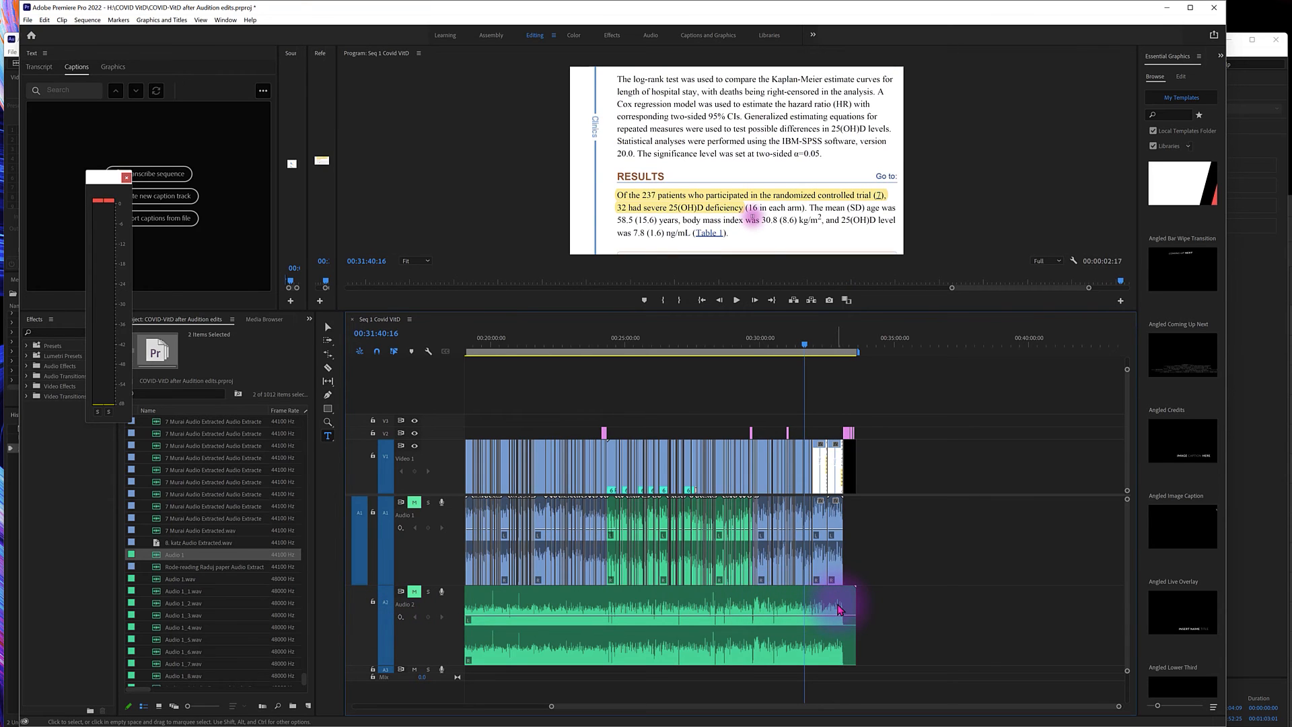
scroll(875, 603, "down", 1)
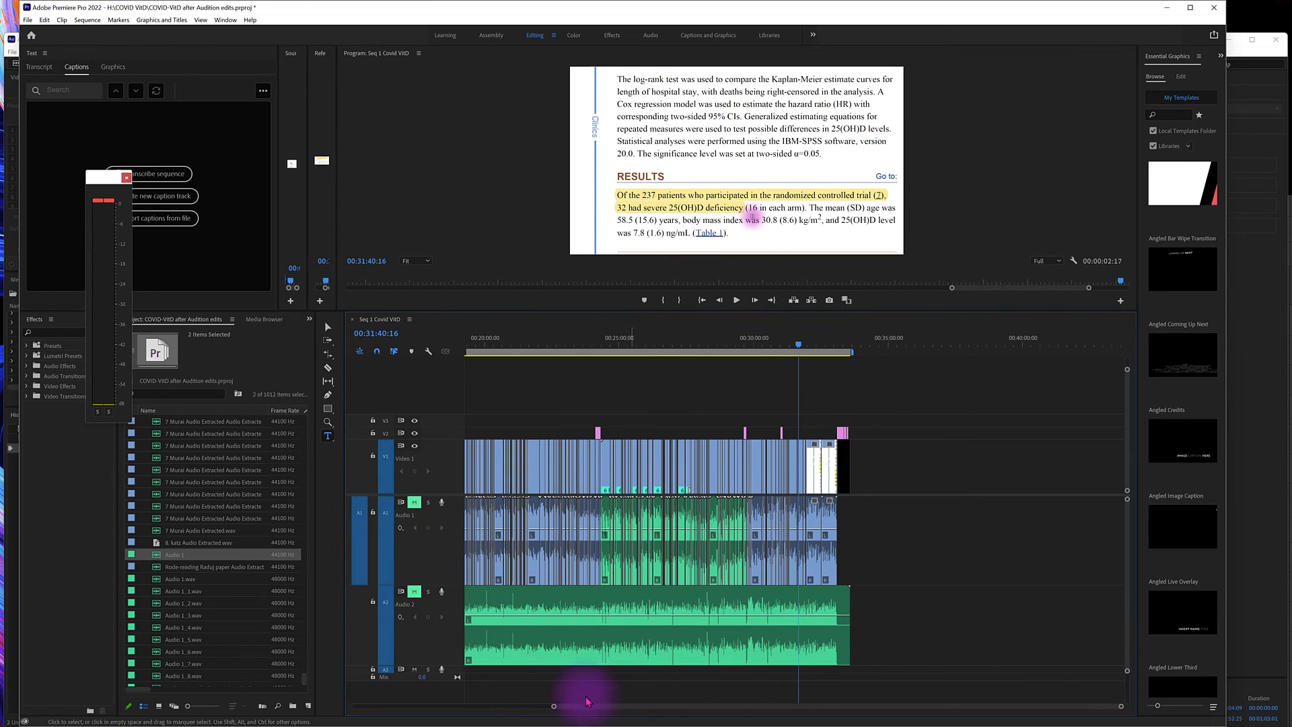
left_click_drag(554, 707, 357, 706)
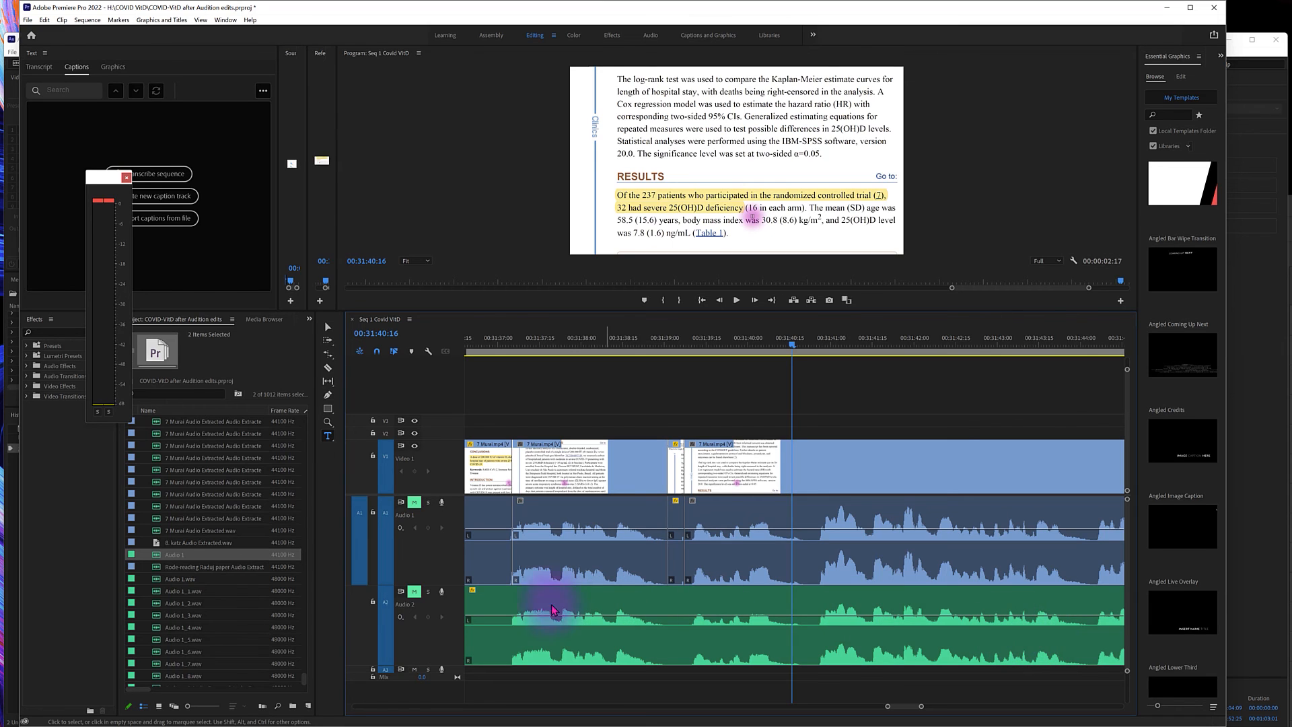
- Adjust the audio gain of the exported Audition clip on Audio 2
right_click(835, 610)
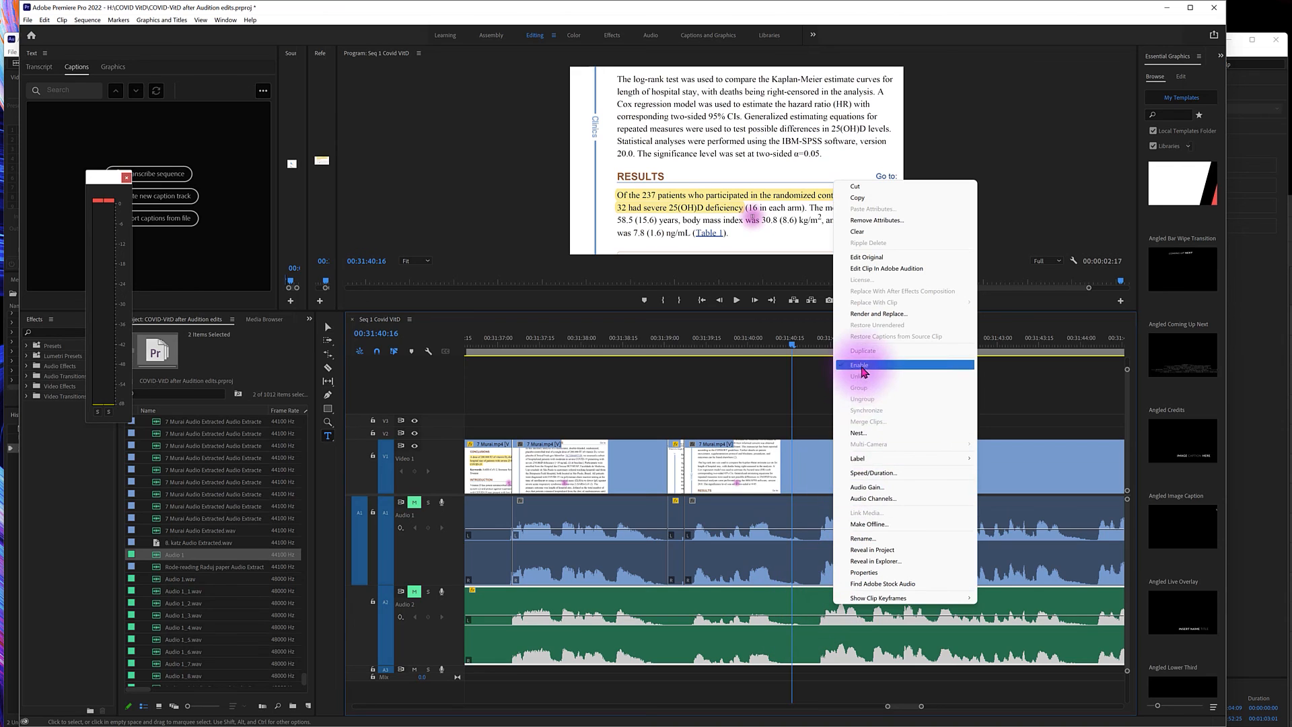
left_click(876, 488)
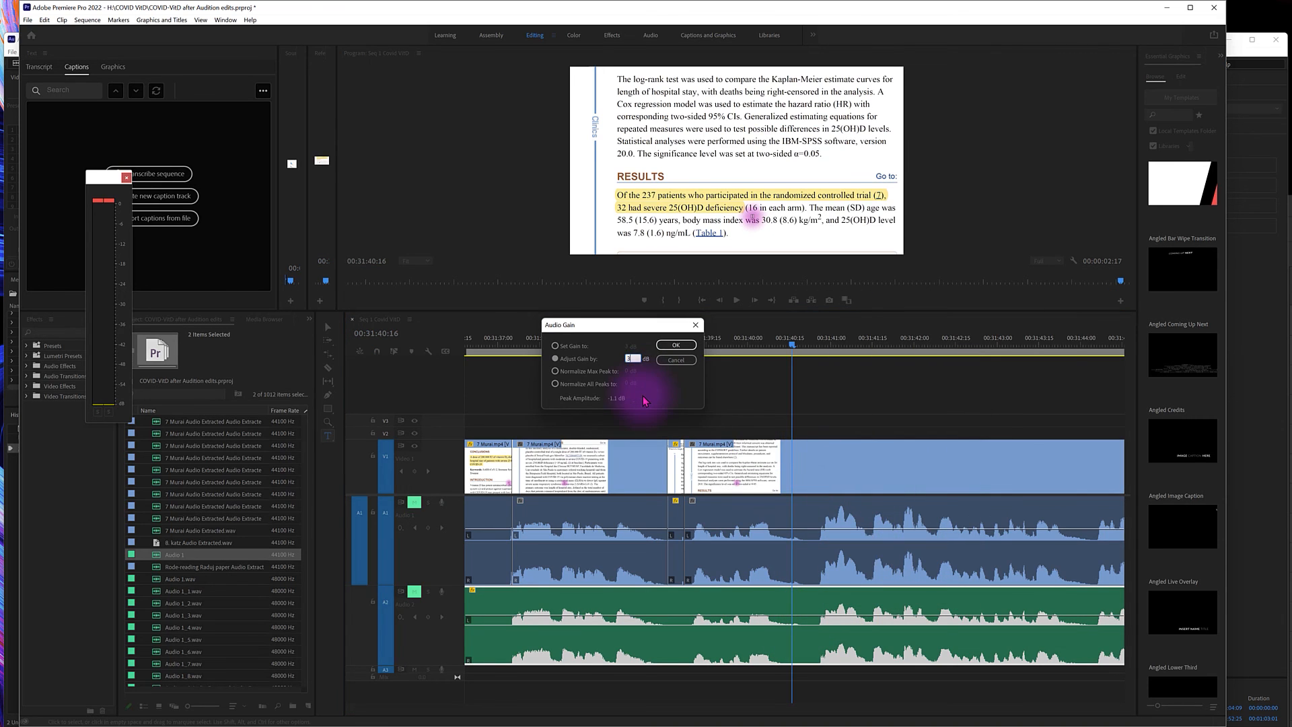
left_click(676, 345)
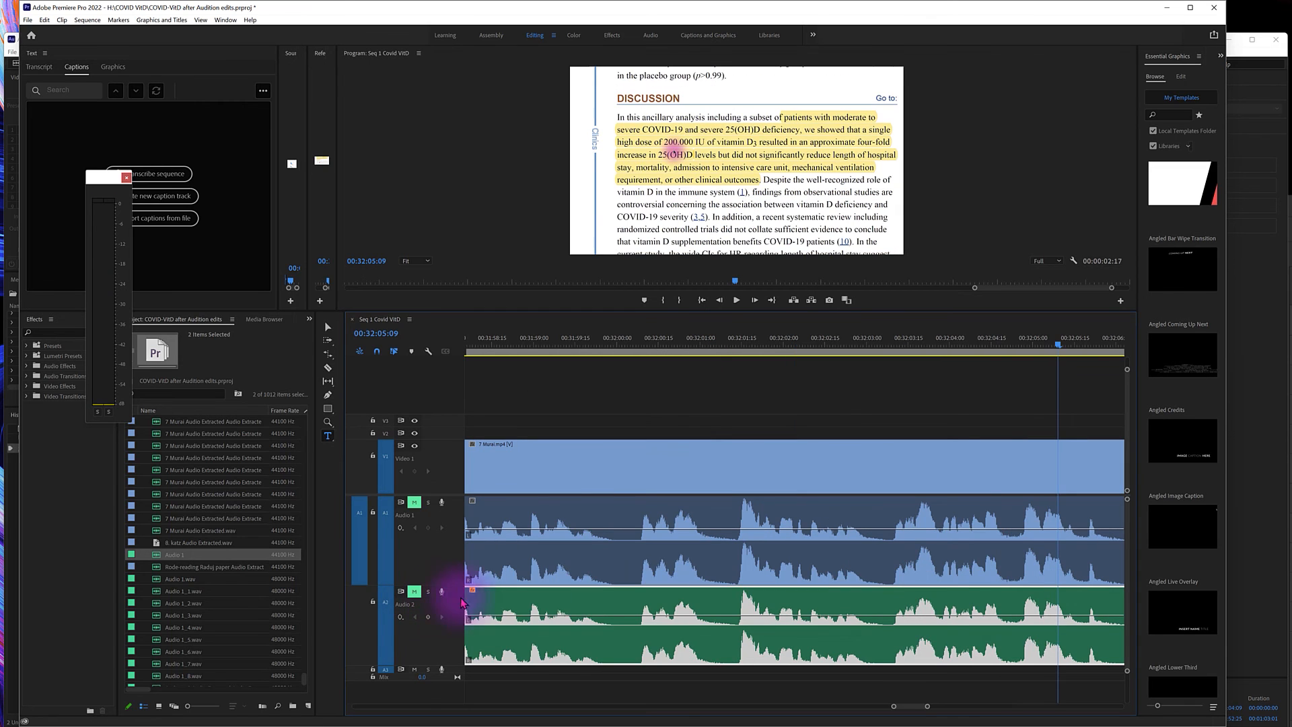
- Send the exported clip on Audio 2 from Premiere Pro to Adobe Audition for editing
right_click(879, 613)
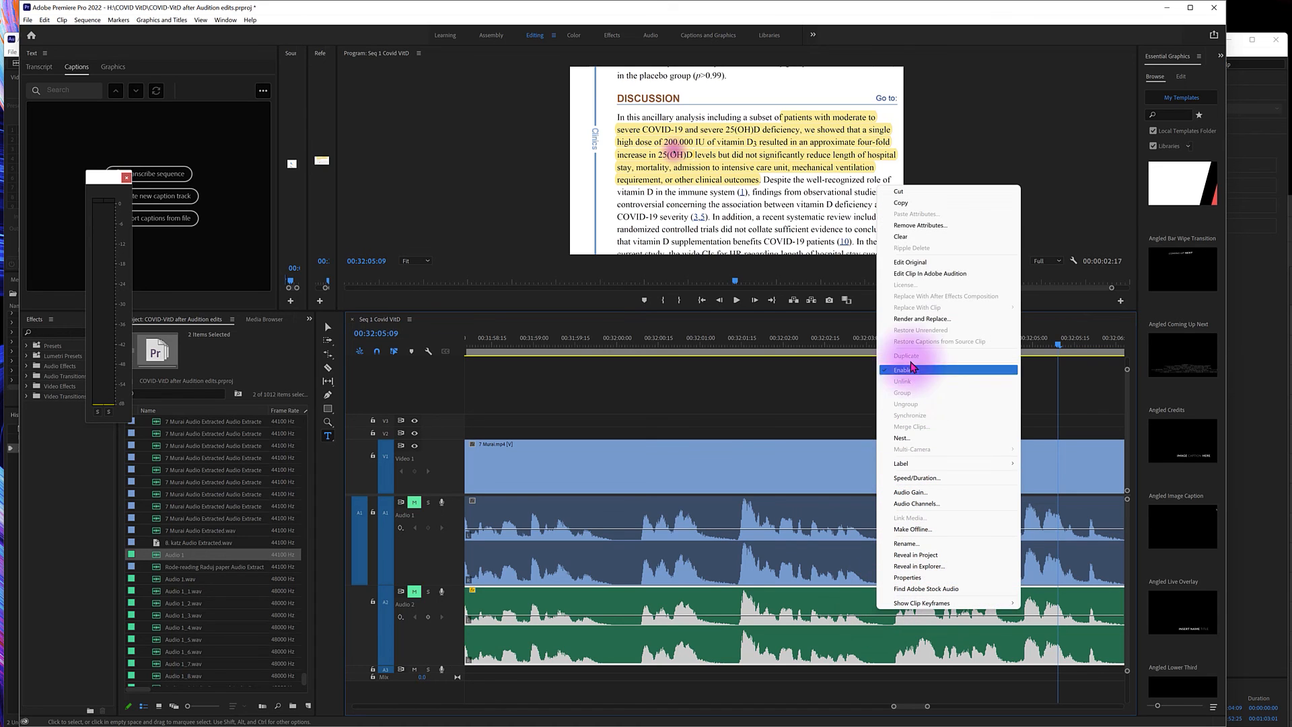
left_click(909, 276)
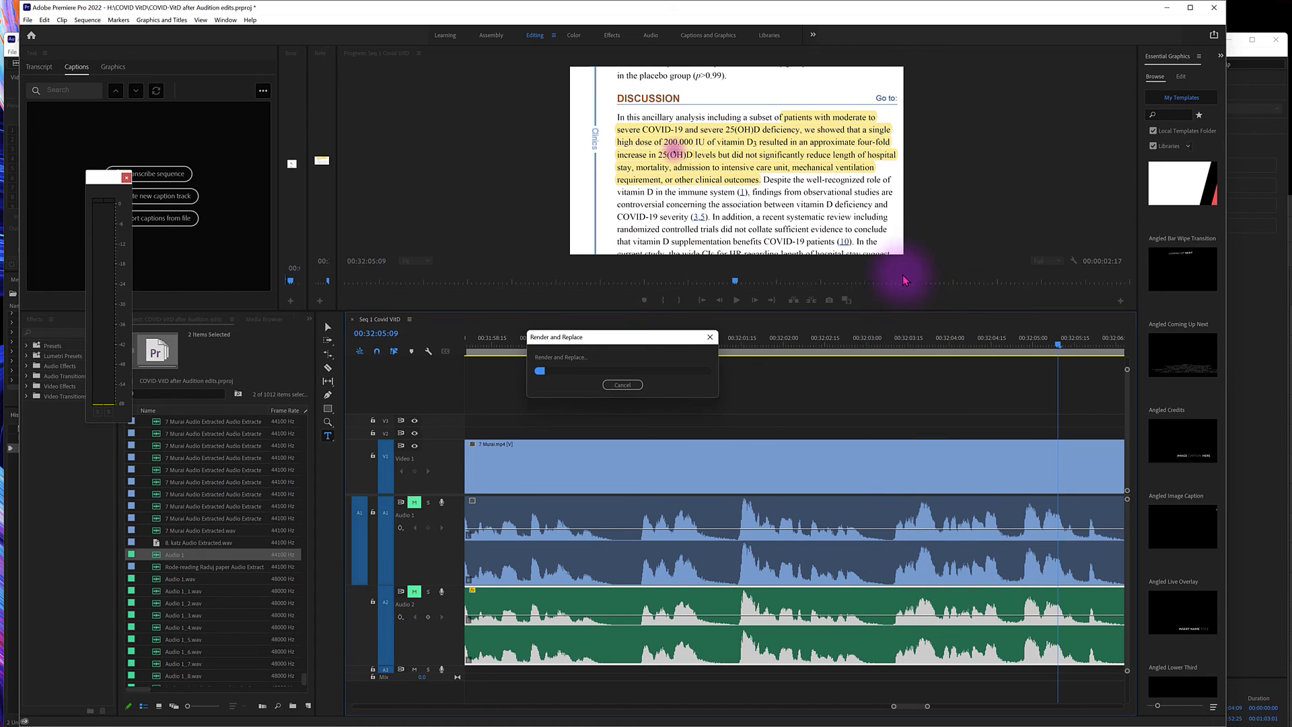